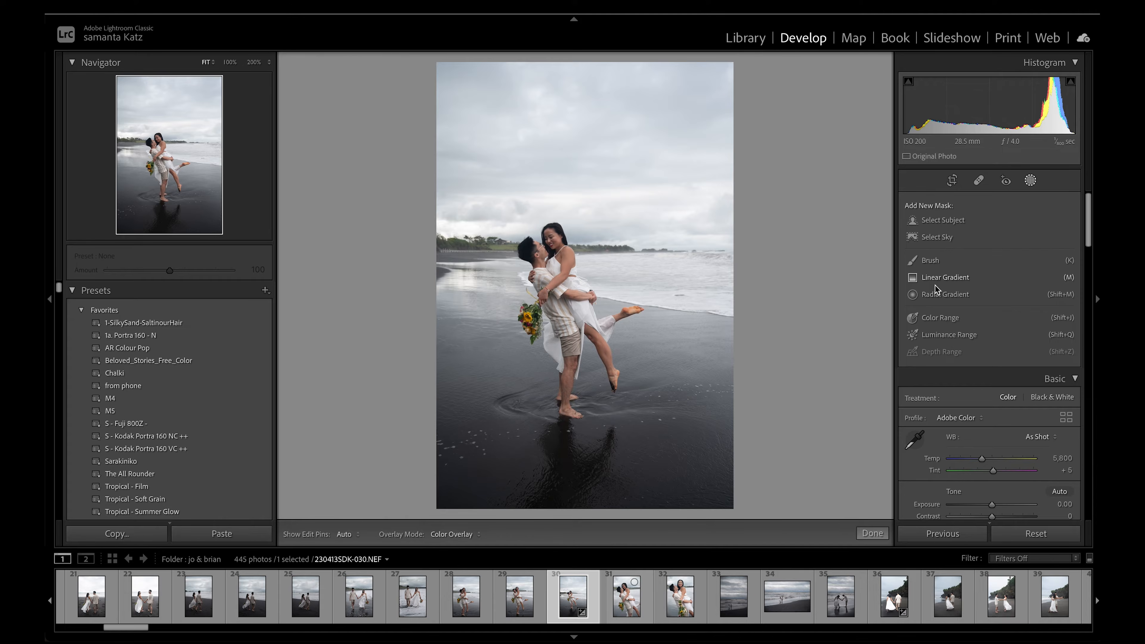
Create a Select Subject mask of the couple and invert it to cover the background.
{"action": "left_click", "coordinate": [942, 220]}
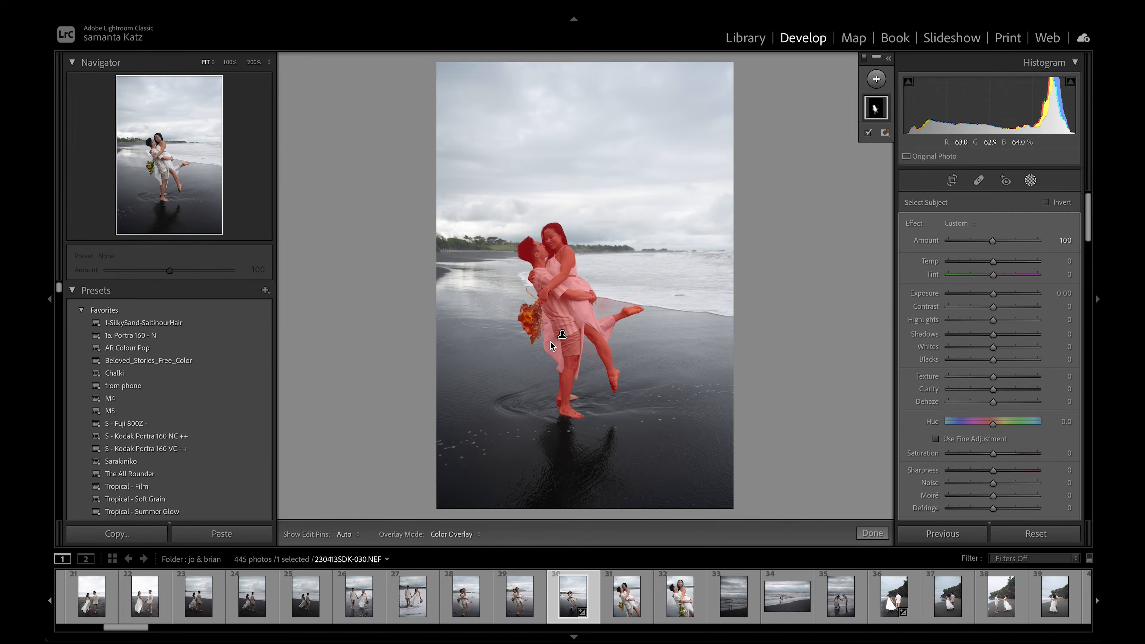
{"action": "right_click", "coordinate": [875, 115]}
{"action": "left_click", "coordinate": [902, 141]}
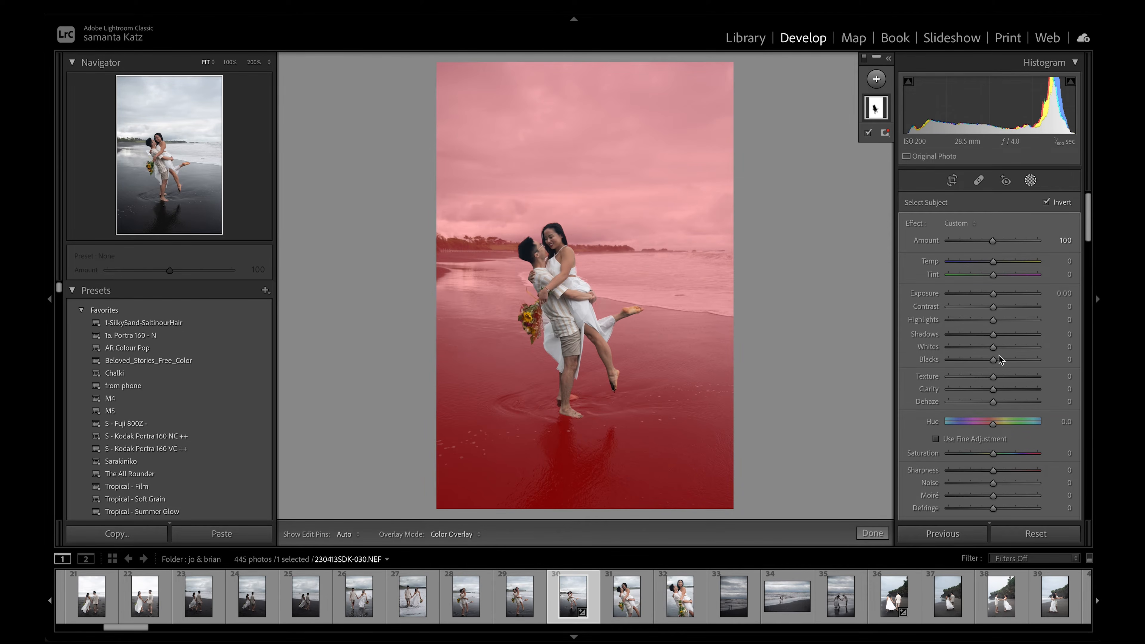
Set the background mask's Texture to -68, Clarity to -42 and Exposure to -0.73, and compare with the original photo.
{"action": "key", "text": "o"}
{"action": "left_click_drag", "start_coordinate": [994, 392], "coordinate": [959, 379]}
{"action": "left_click_drag", "start_coordinate": [994, 294], "coordinate": [986, 293]}
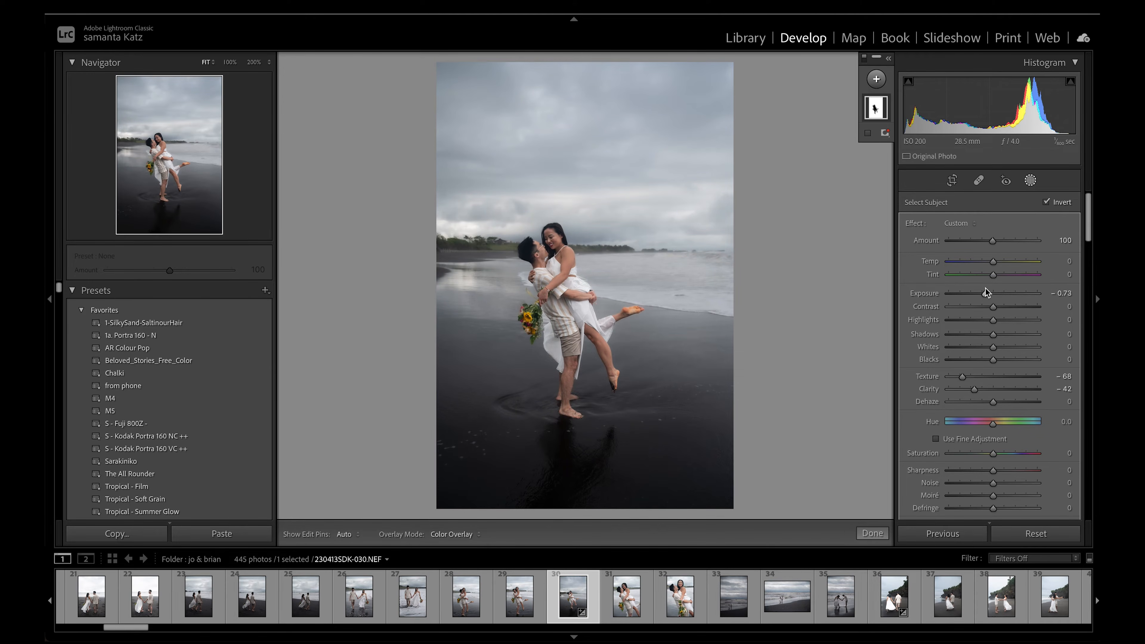
{"action": "key", "text": "backslash"}
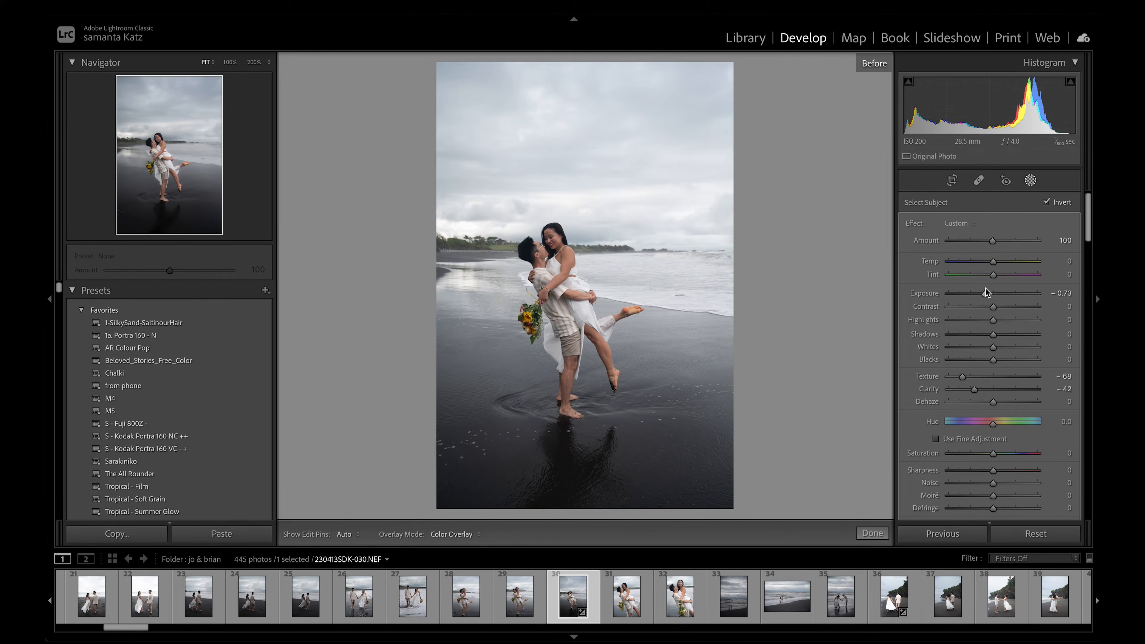
{"action": "key", "text": "backslash"}
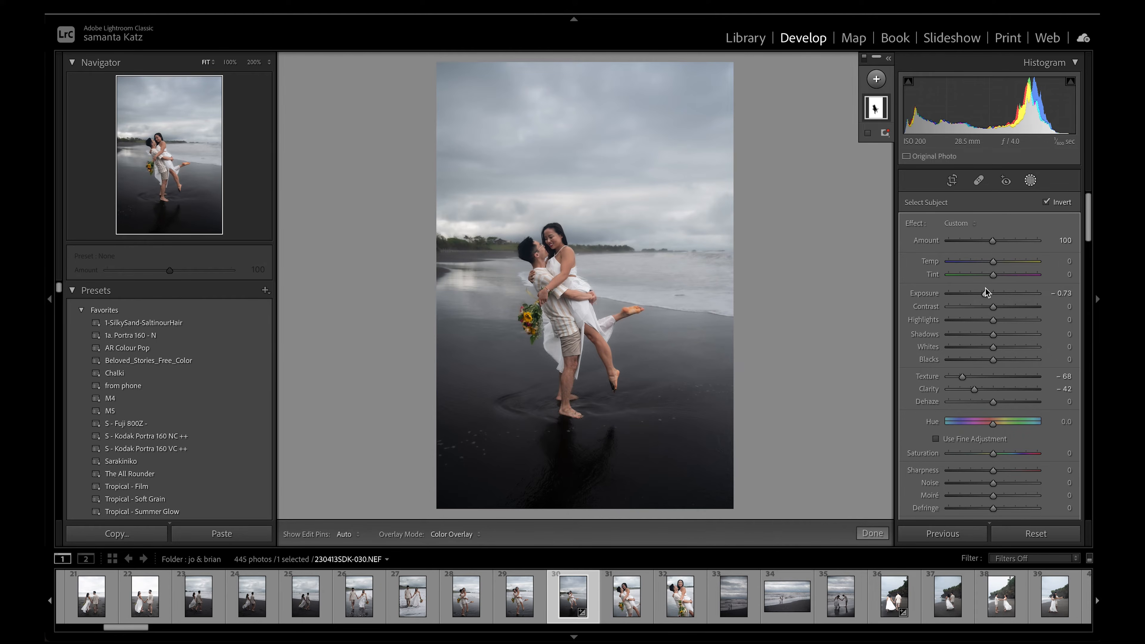
Duplicate and invert the background mask so that a second mask covers the couple.
{"action": "mouse_move", "coordinate": [870, 107]}
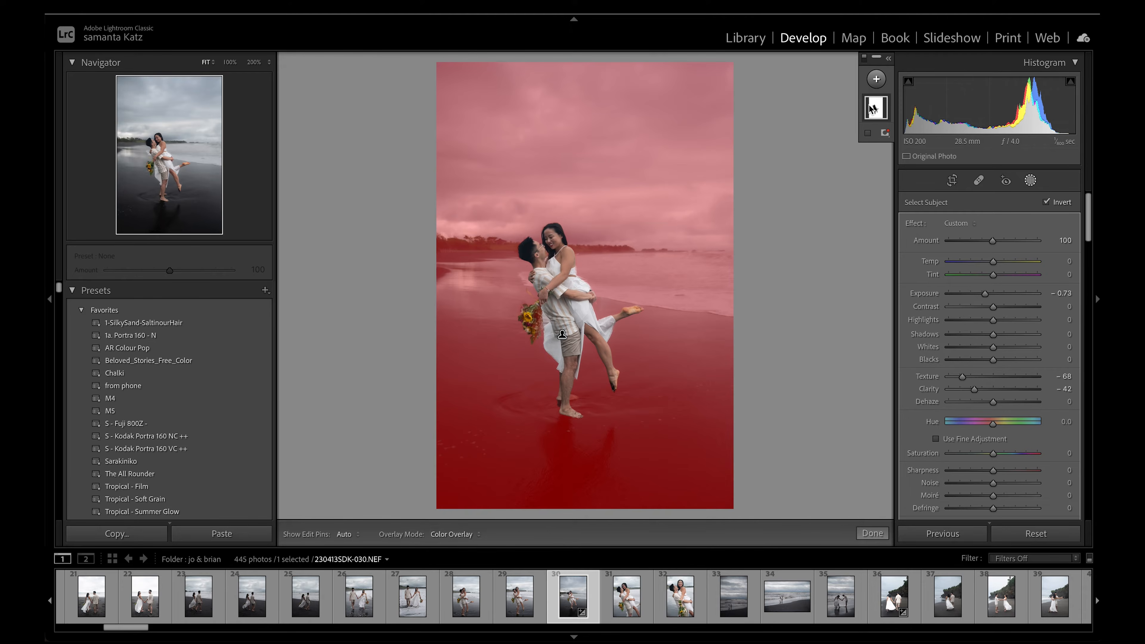
{"action": "right_click", "coordinate": [870, 108]}
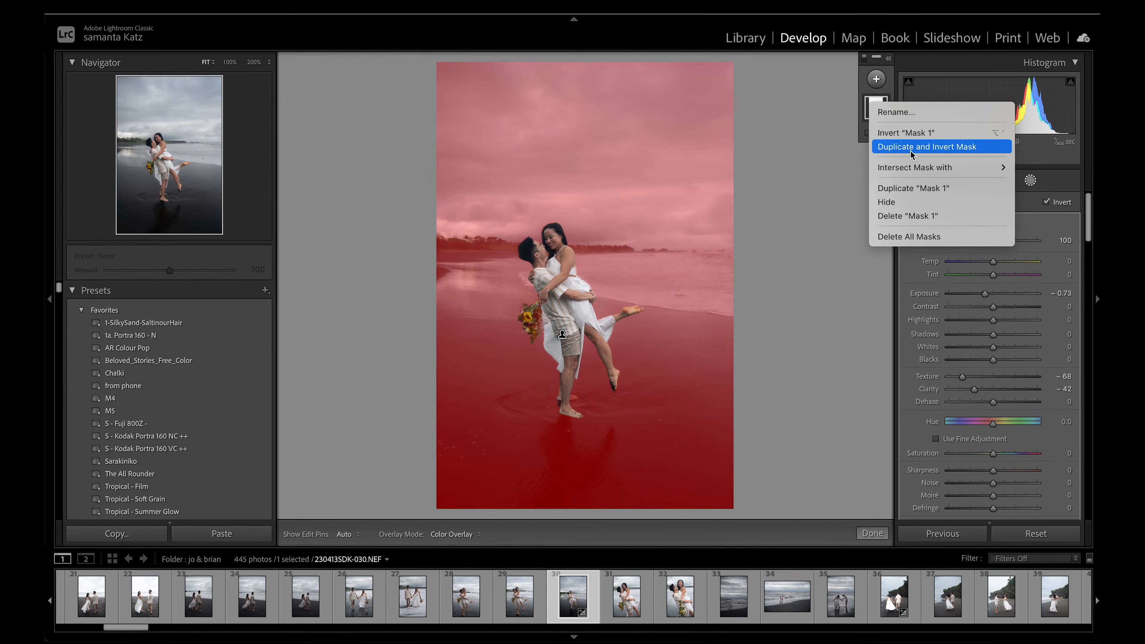
{"action": "left_click", "coordinate": [901, 148]}
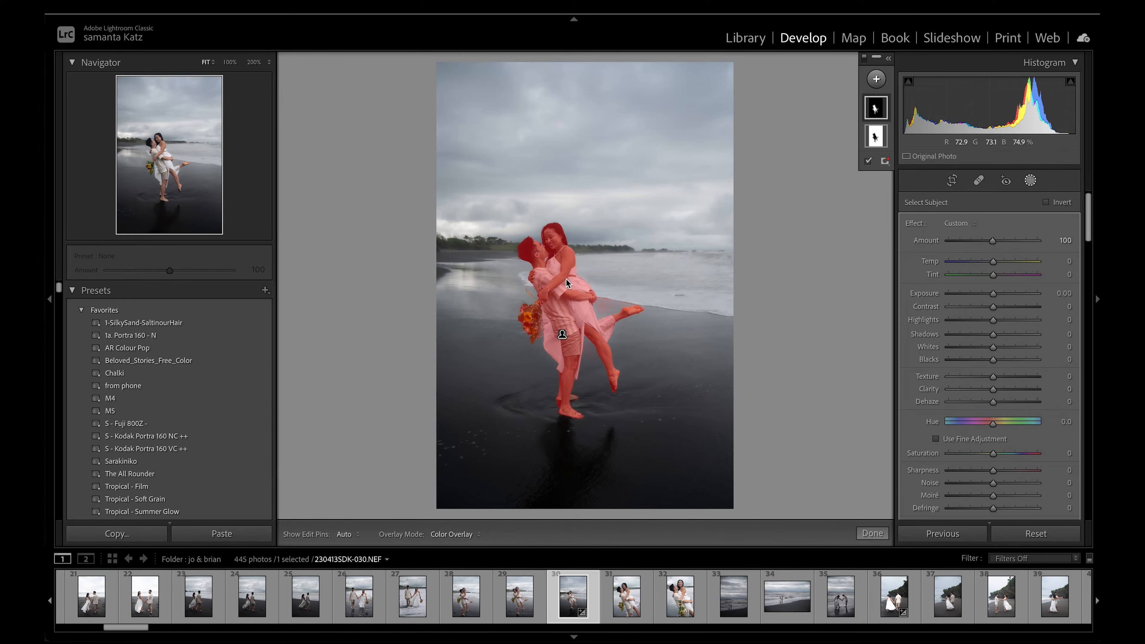
Set the couple mask's Exposure to 0.18, Contrast to 8, Temp to 14 and Clarity to 13, and compare with the original photo.
{"action": "mouse_move", "coordinate": [993, 294]}
{"action": "left_mouse_down"}
{"action": "mouse_move", "coordinate": [1005, 298]}
{"action": "mouse_move", "coordinate": [995, 296]}
{"action": "mouse_move", "coordinate": [996, 309]}
{"action": "left_mouse_up"}
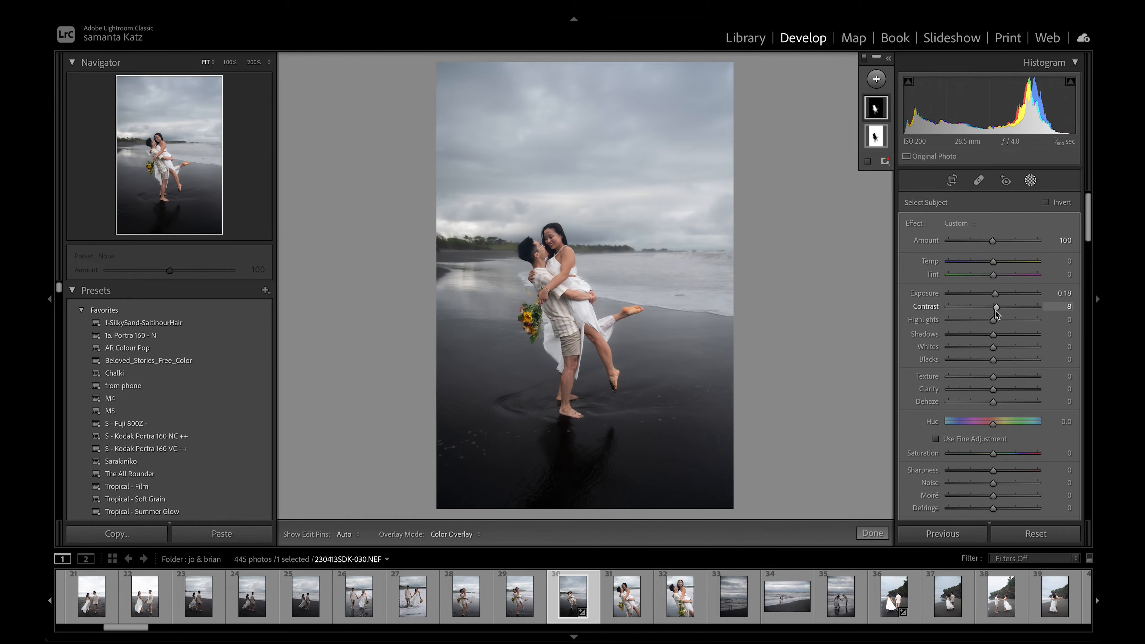
{"action": "mouse_move", "coordinate": [991, 239]}
{"action": "left_mouse_down"}
{"action": "mouse_move", "coordinate": [975, 239]}
{"action": "mouse_move", "coordinate": [1007, 241]}
{"action": "mouse_move", "coordinate": [995, 243]}
{"action": "left_mouse_up"}
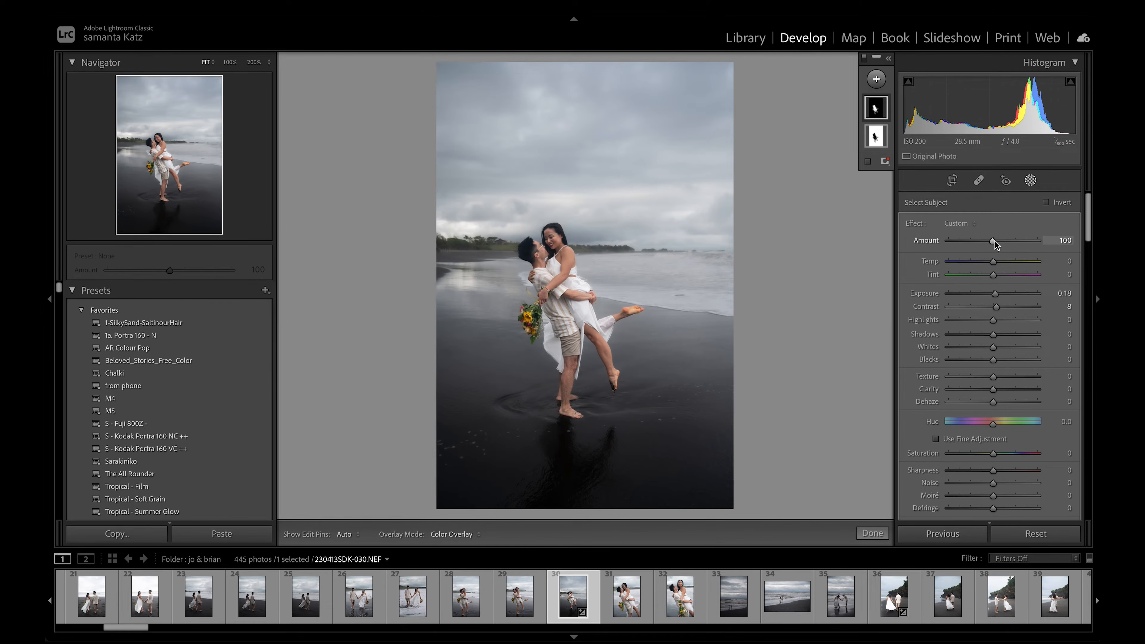
{"action": "left_click_drag", "start_coordinate": [993, 261], "coordinate": [999, 266]}
{"action": "left_click_drag", "start_coordinate": [993, 390], "coordinate": [999, 388]}
{"action": "key", "text": "backslash"}
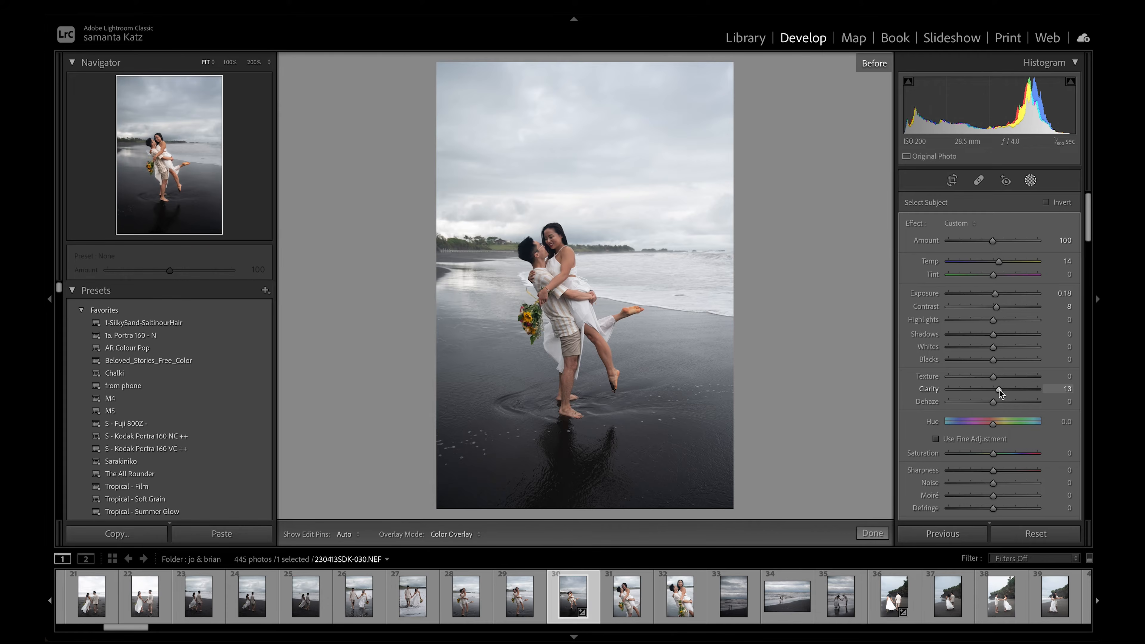
{"action": "key", "text": "backslash"}
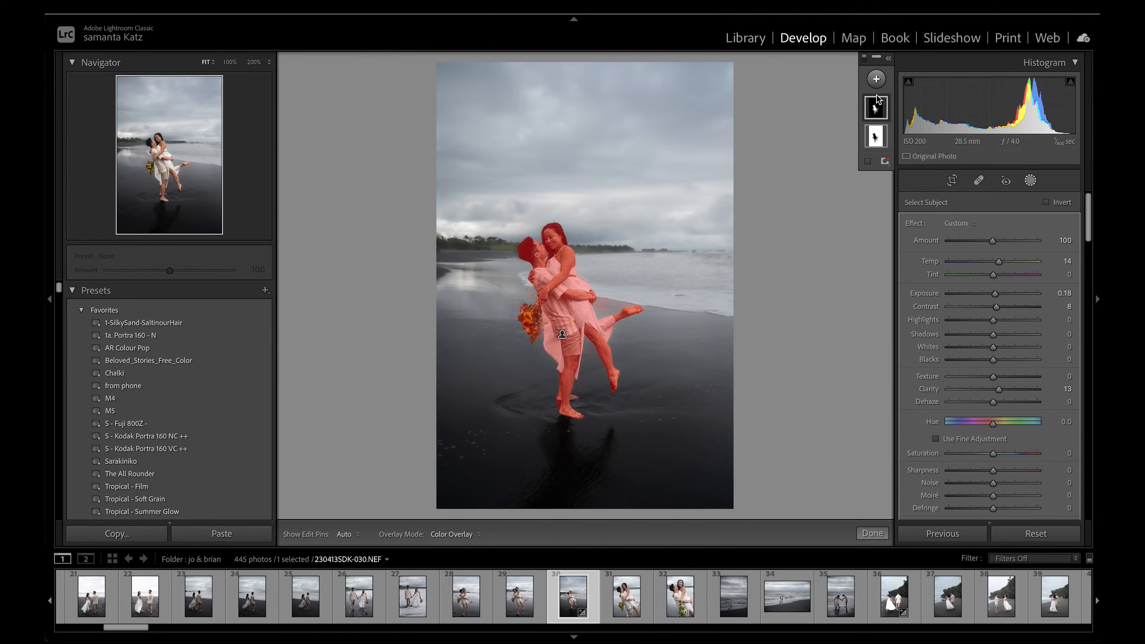
Add a Select Sky mask and set its Temp to 7 and Saturation to -19.
{"action": "left_click", "coordinate": [1031, 180]}
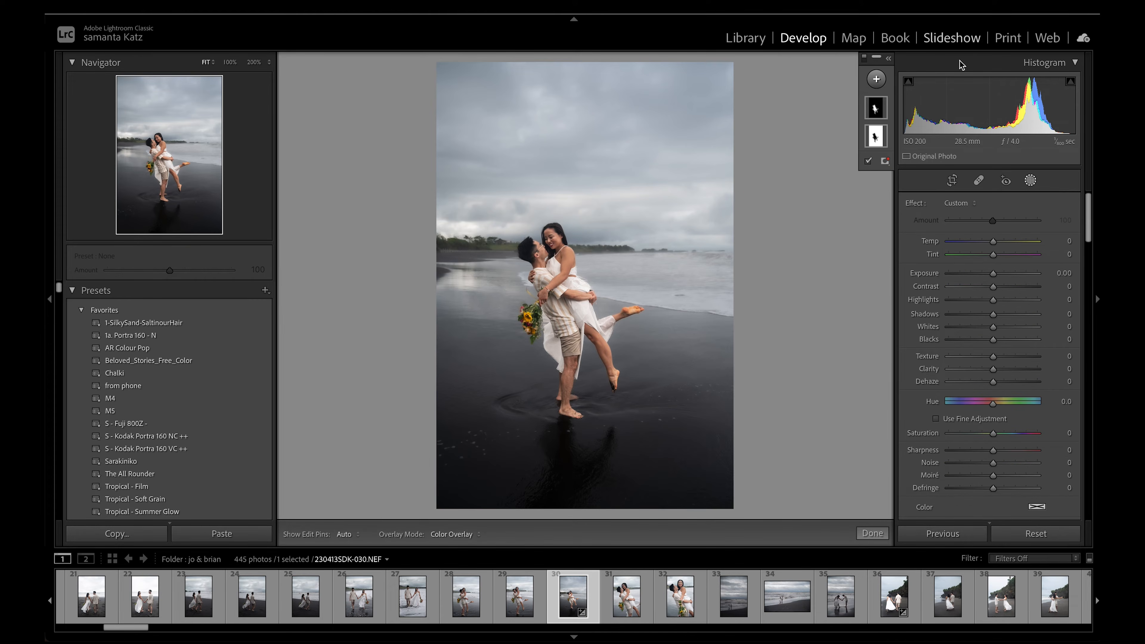
{"action": "left_click", "coordinate": [877, 80]}
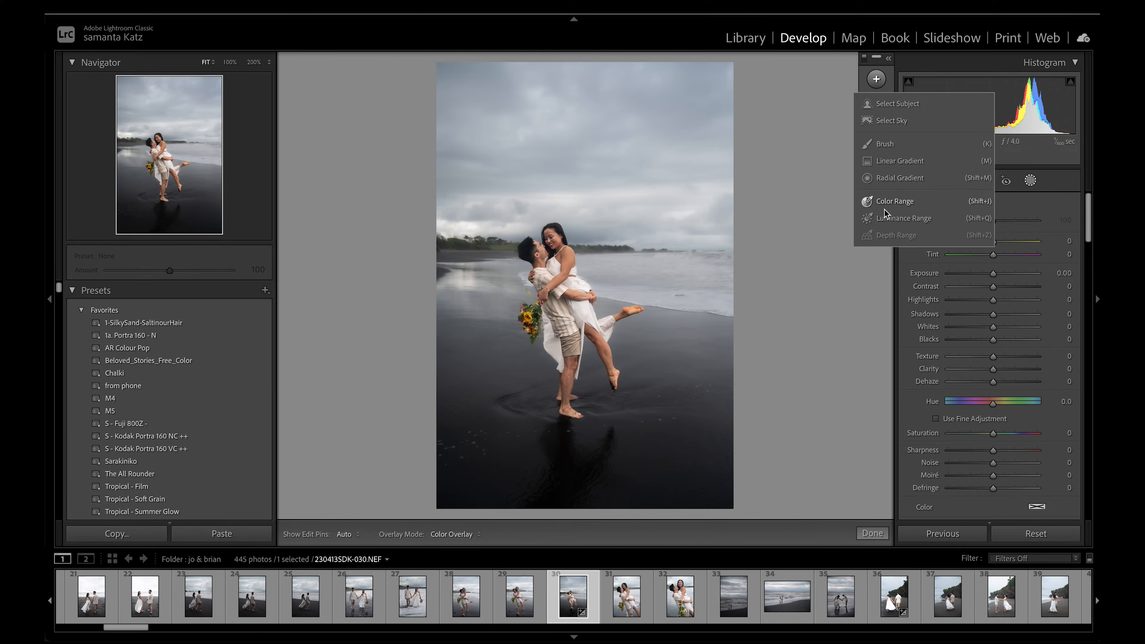
{"action": "left_click", "coordinate": [887, 120]}
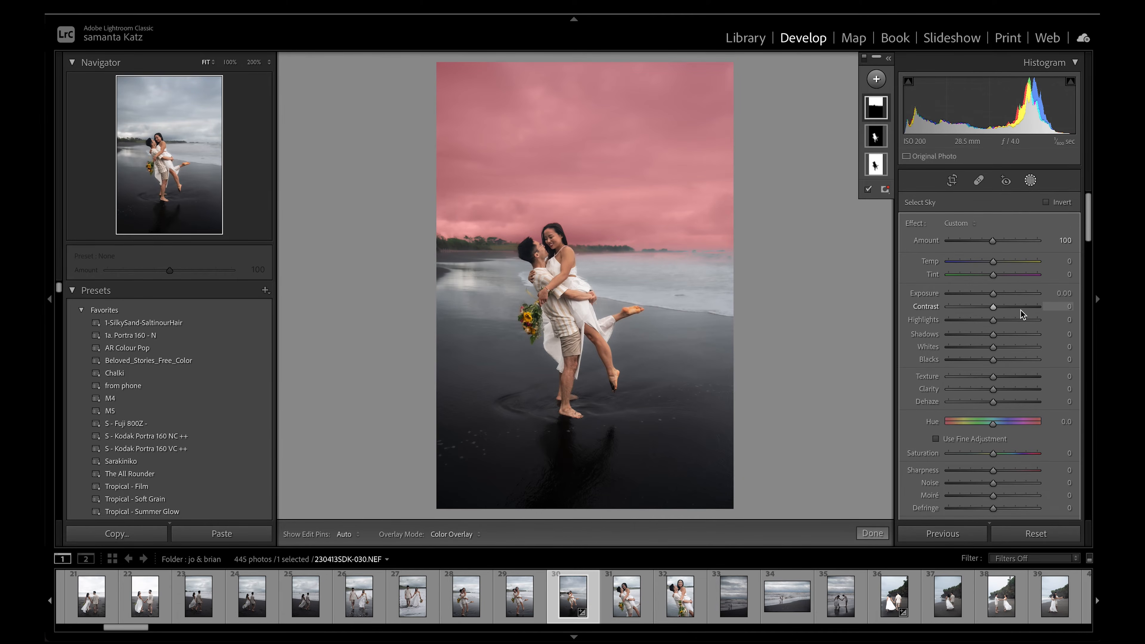
{"action": "left_click", "coordinate": [993, 263]}
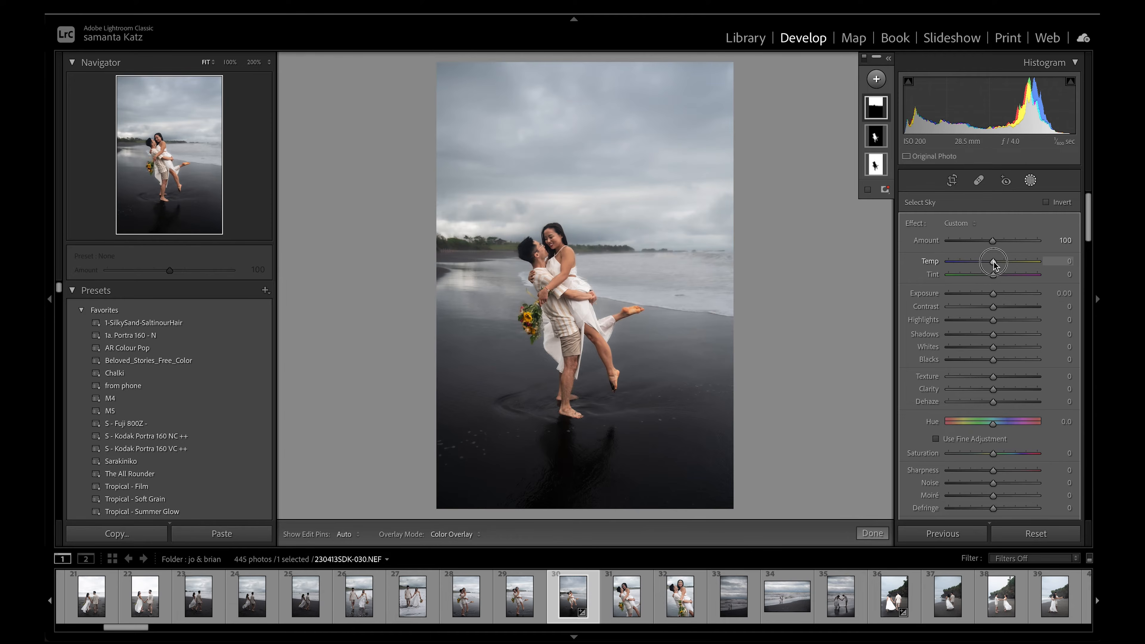
{"action": "mouse_move", "coordinate": [993, 264]}
{"action": "left_mouse_down"}
{"action": "mouse_move", "coordinate": [1006, 266]}
{"action": "mouse_move", "coordinate": [980, 264]}
{"action": "mouse_move", "coordinate": [994, 262]}
{"action": "left_mouse_up"}
{"action": "left_click_drag", "start_coordinate": [994, 262], "coordinate": [990, 293]}
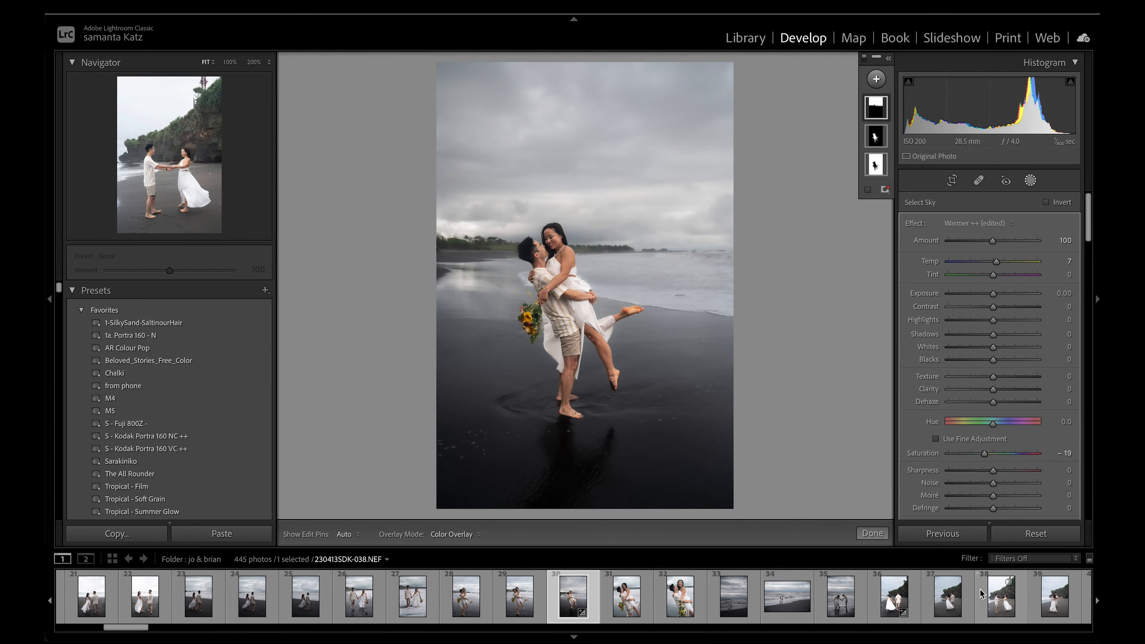
Open photo 230413SDK-022.NEF of the couple walking hand in hand.
{"action": "left_click", "coordinate": [145, 600]}
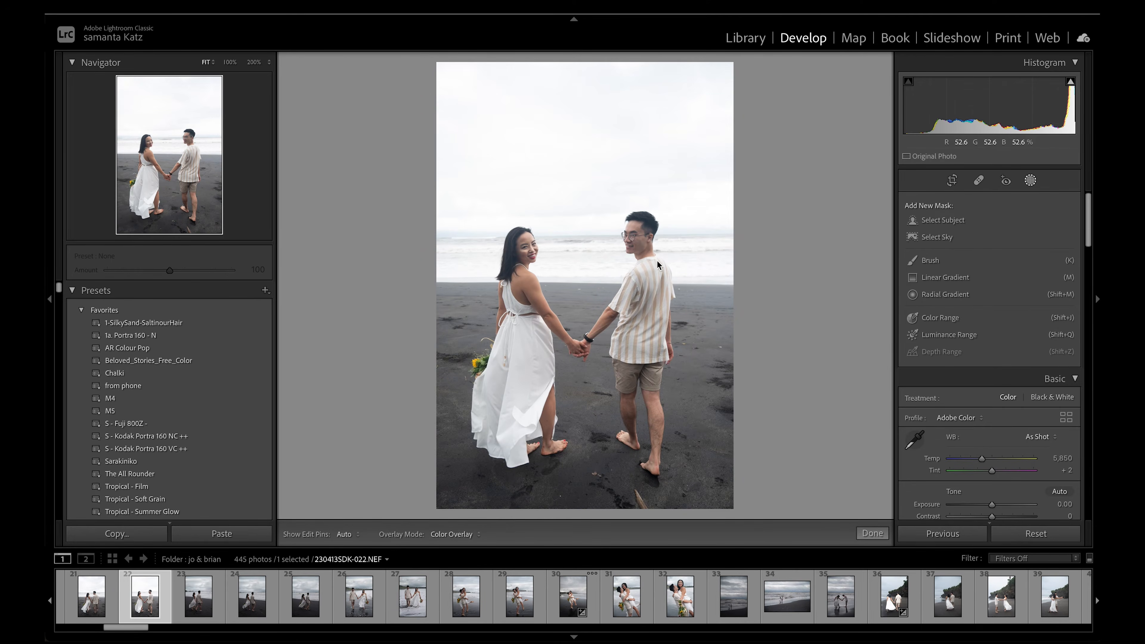
Try an overall Exposure of -1.00 on the whole photo and reset it.
{"action": "left_click", "coordinate": [1030, 180]}
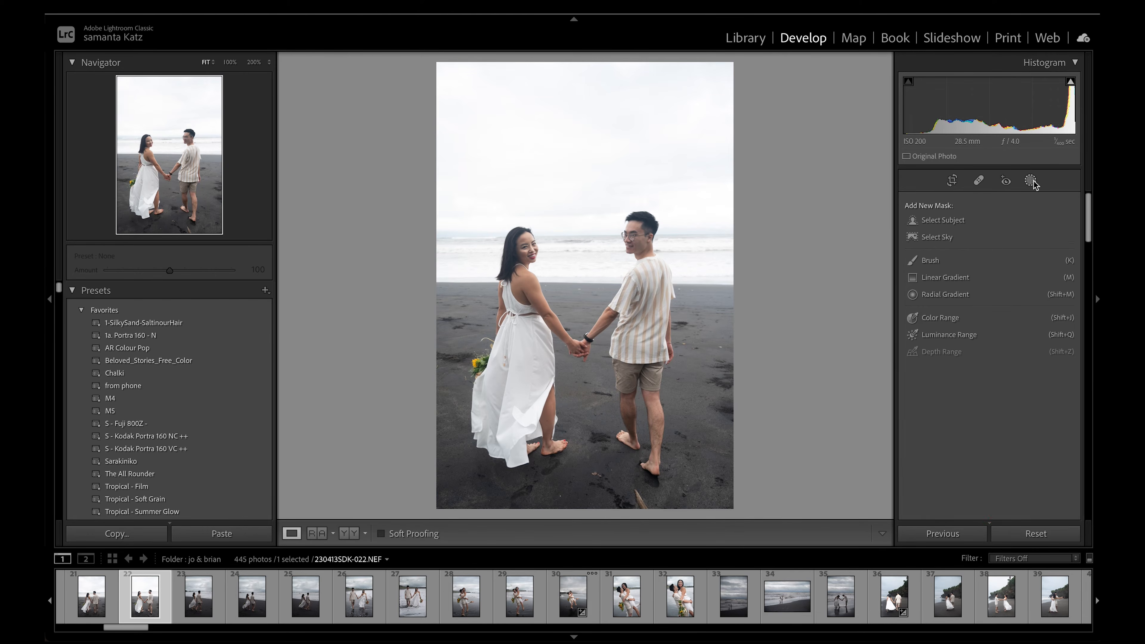
{"action": "left_click_drag", "start_coordinate": [991, 332], "coordinate": [984, 332]}
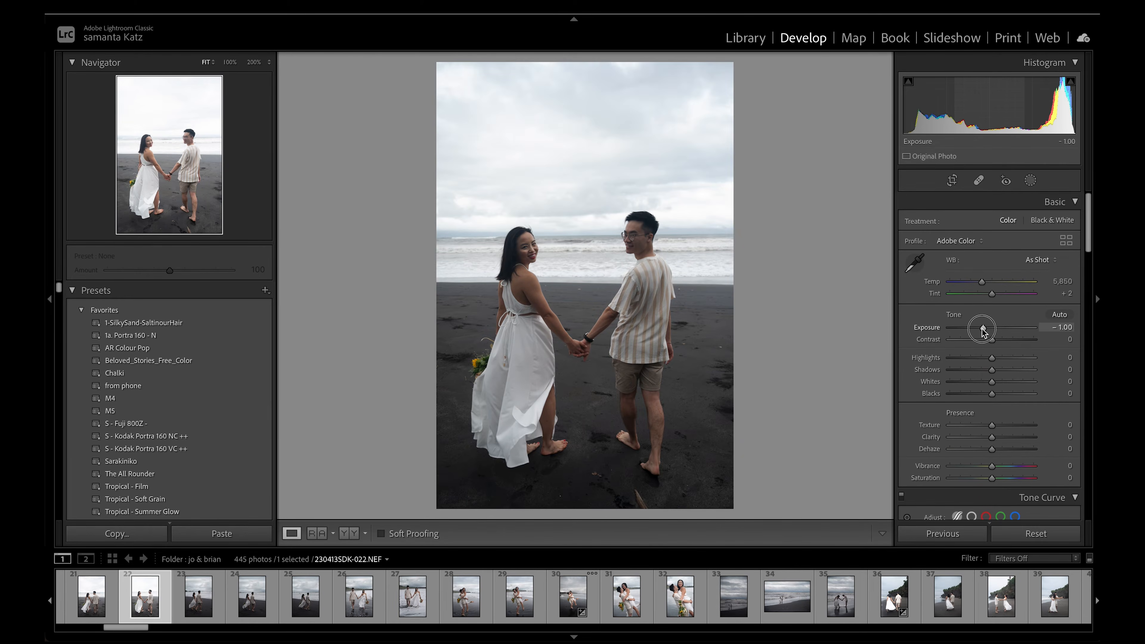
{"action": "double_click", "coordinate": [981, 328]}
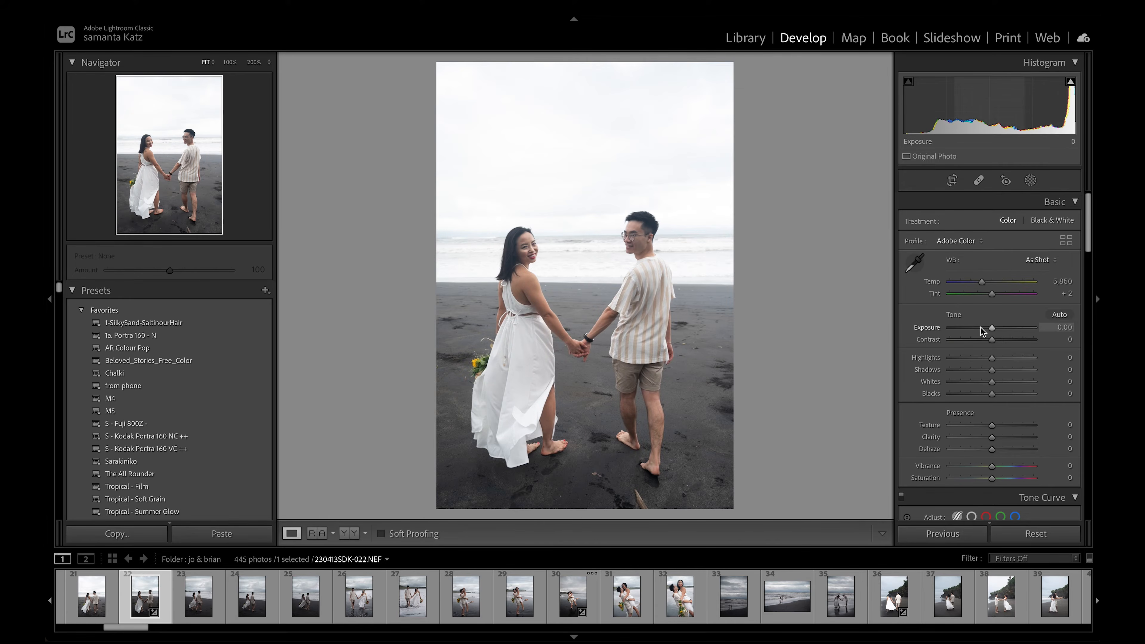
{"action": "left_click", "coordinate": [1030, 180]}
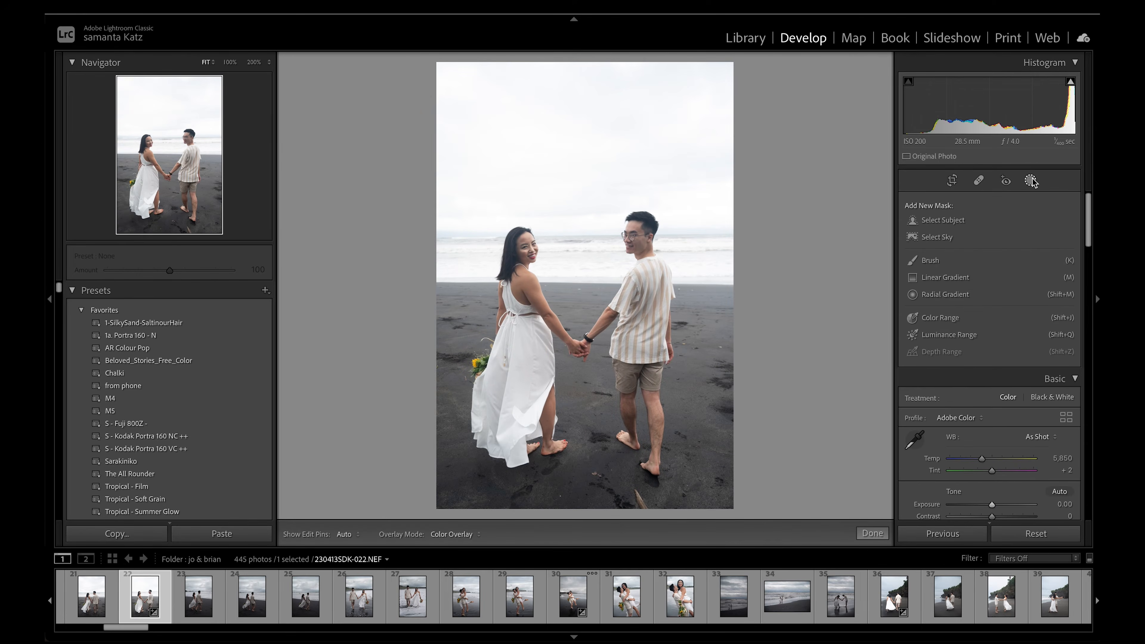
Create a Select Sky mask and lower its Exposure to -1.47.
{"action": "left_click", "coordinate": [922, 239]}
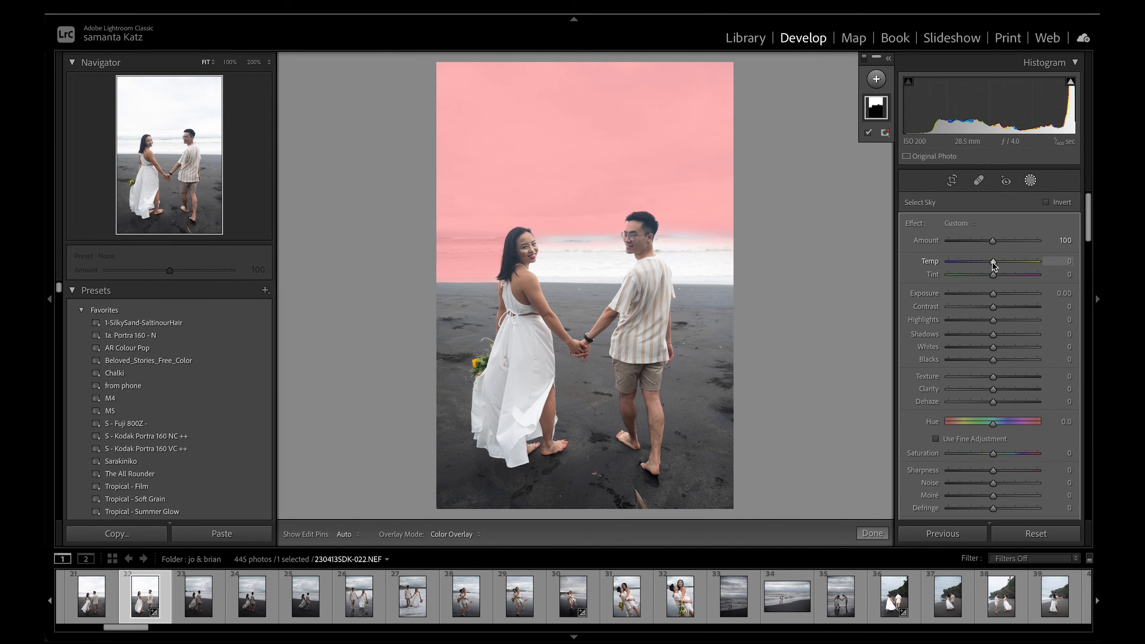
{"action": "left_click_drag", "start_coordinate": [993, 293], "coordinate": [977, 294]}
{"action": "left_click", "coordinate": [884, 133]}
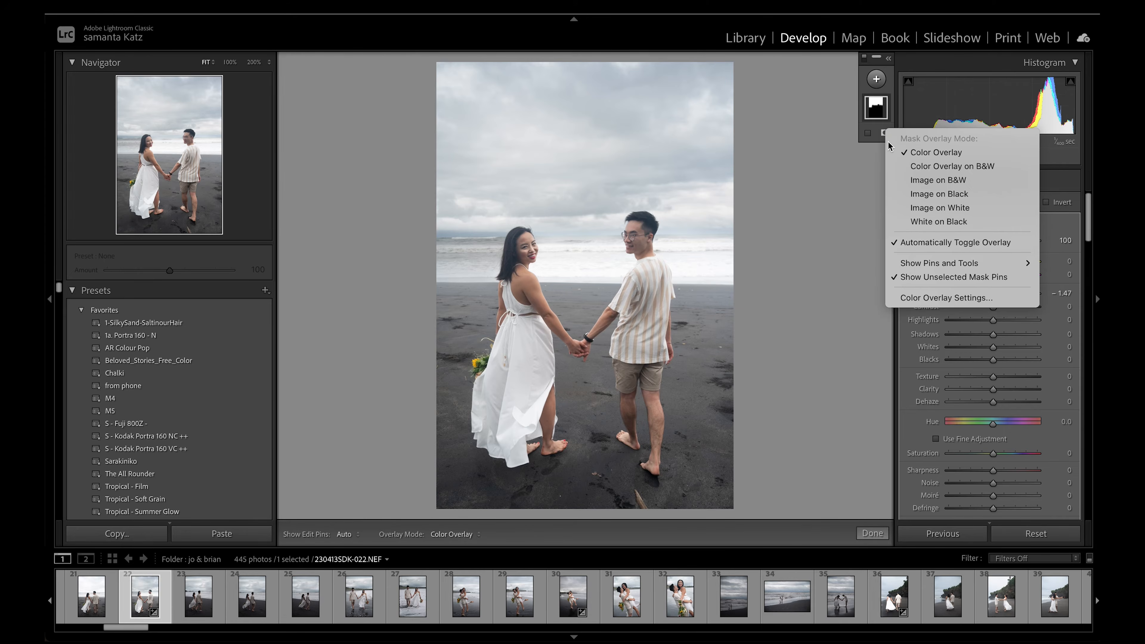
Intersect the sky mask with a Brush that has Invert turned off, and compare with the original photo.
{"action": "right_click", "coordinate": [876, 108]}
{"action": "mouse_move", "coordinate": [920, 172]}
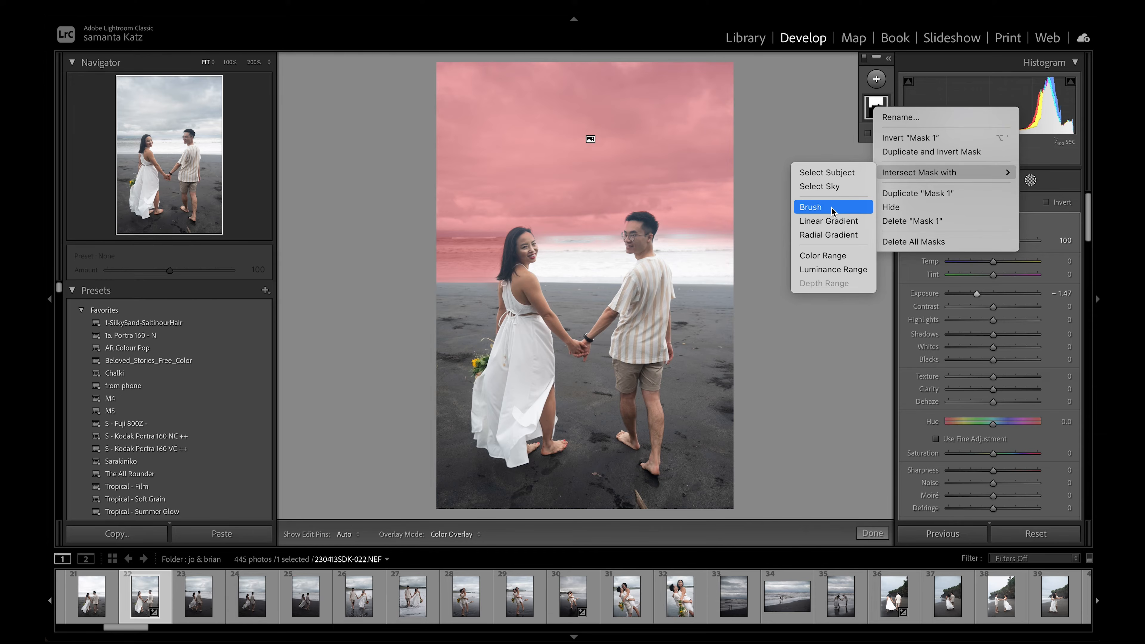
{"action": "left_click", "coordinate": [829, 210]}
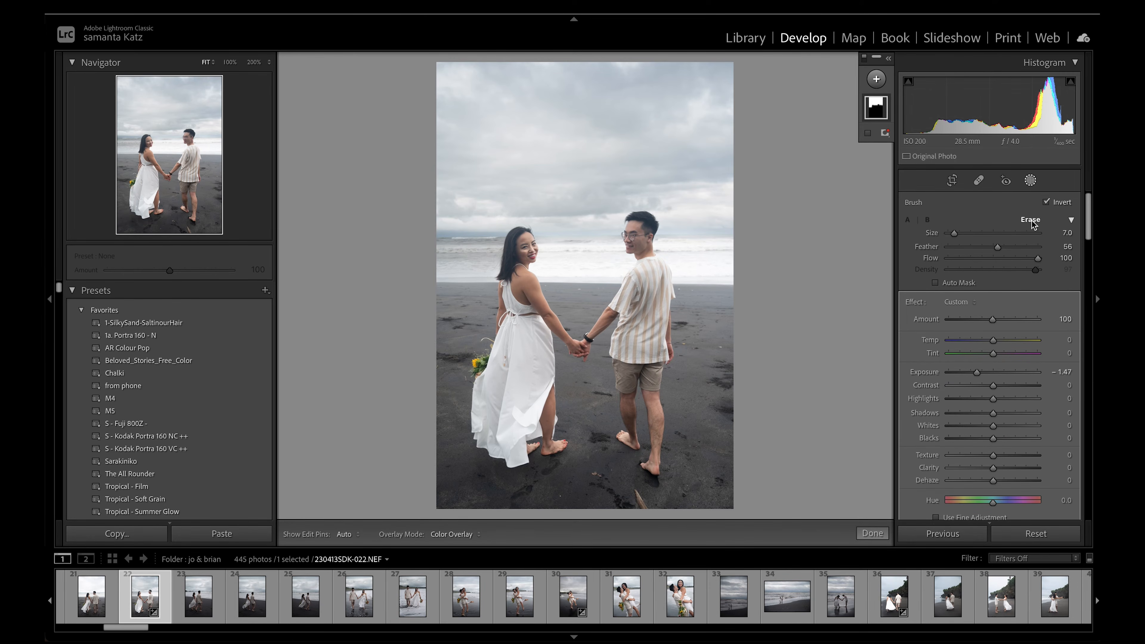
{"action": "left_click", "coordinate": [1045, 202]}
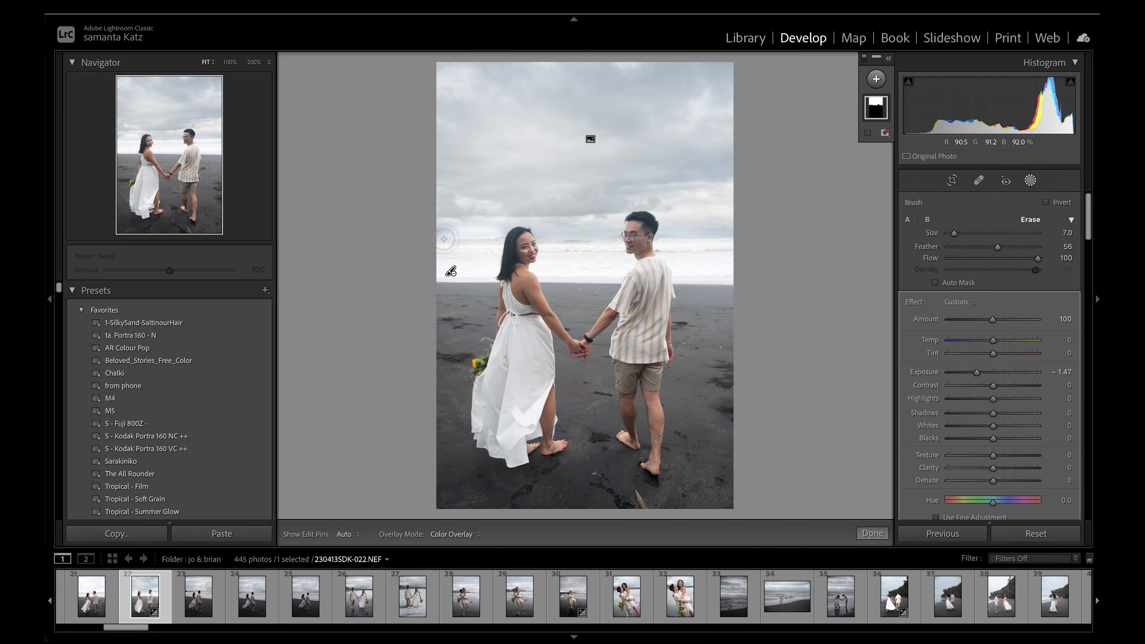
{"action": "left_click", "coordinate": [1031, 180]}
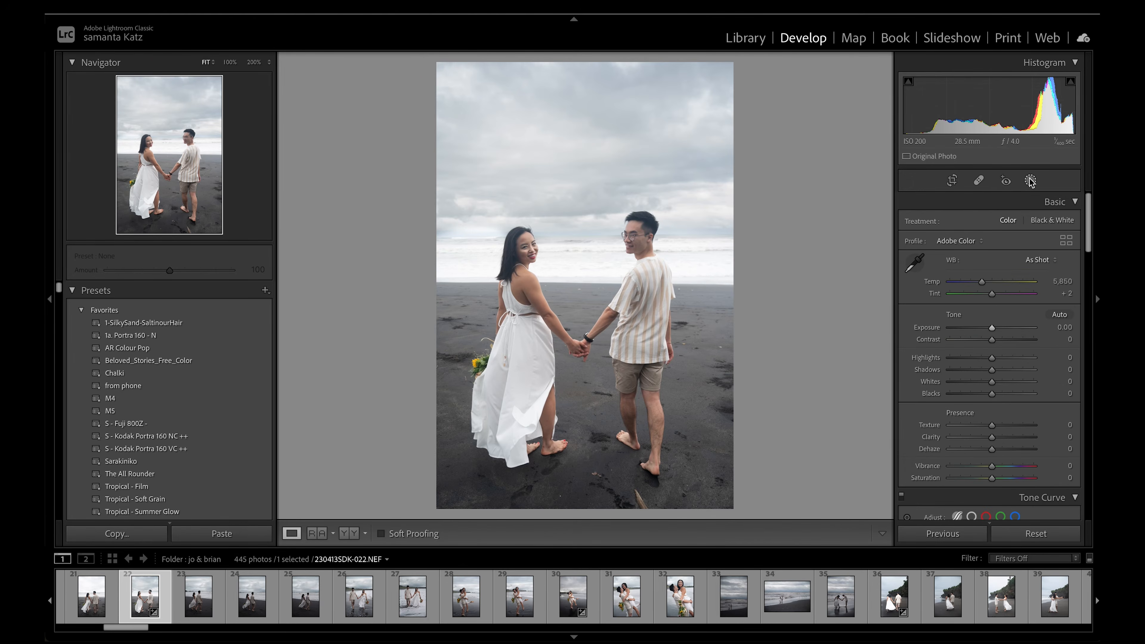
{"action": "key", "text": "backslash"}
{"action": "key", "text": "backslash"}
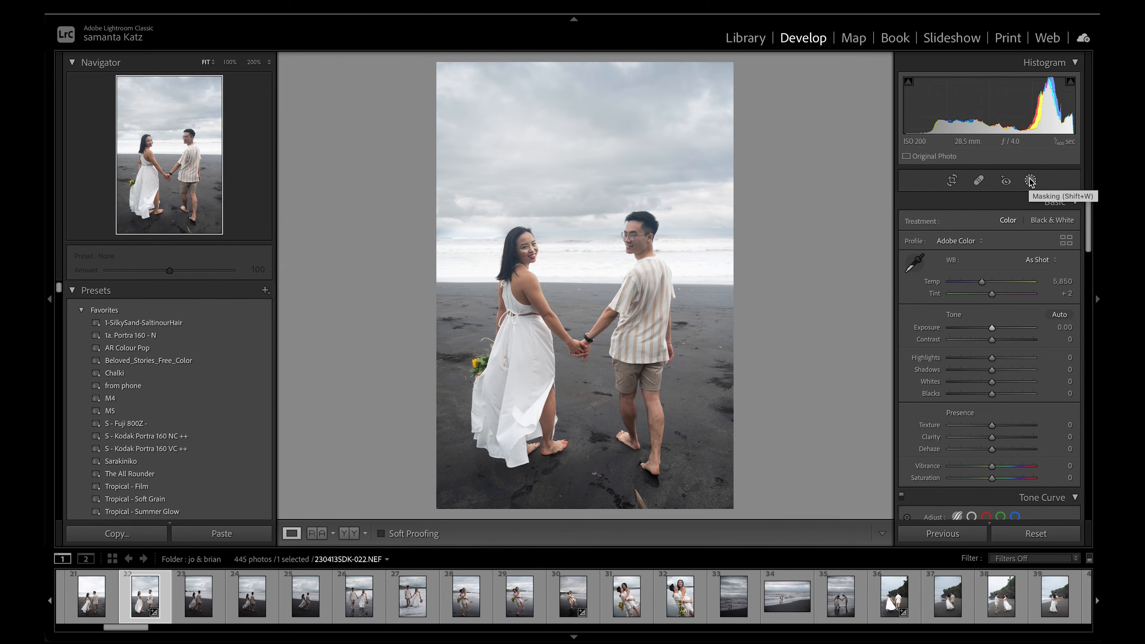
Open photo 230413SDK-061.NEF, the close portrait of the couple embracing in front of the cliff.
{"action": "left_click", "coordinate": [676, 598]}
{"action": "scroll", "coordinate": [677, 600], "scroll_direction": "down", "scroll_amount": 15}
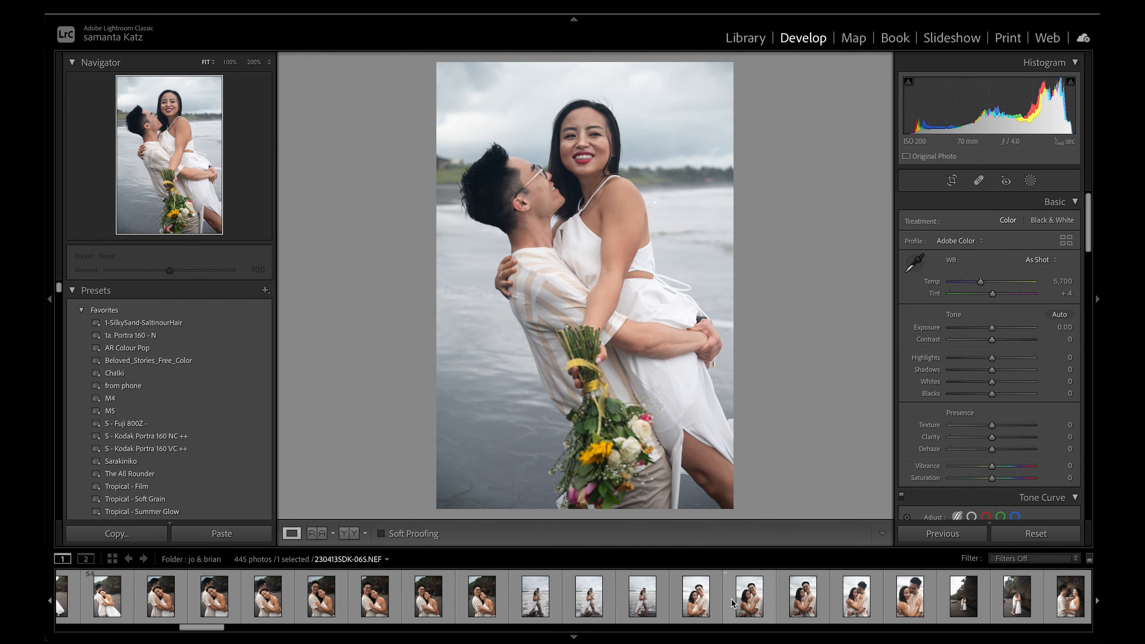
{"action": "scroll", "coordinate": [731, 604], "scroll_direction": "down", "scroll_amount": 1}
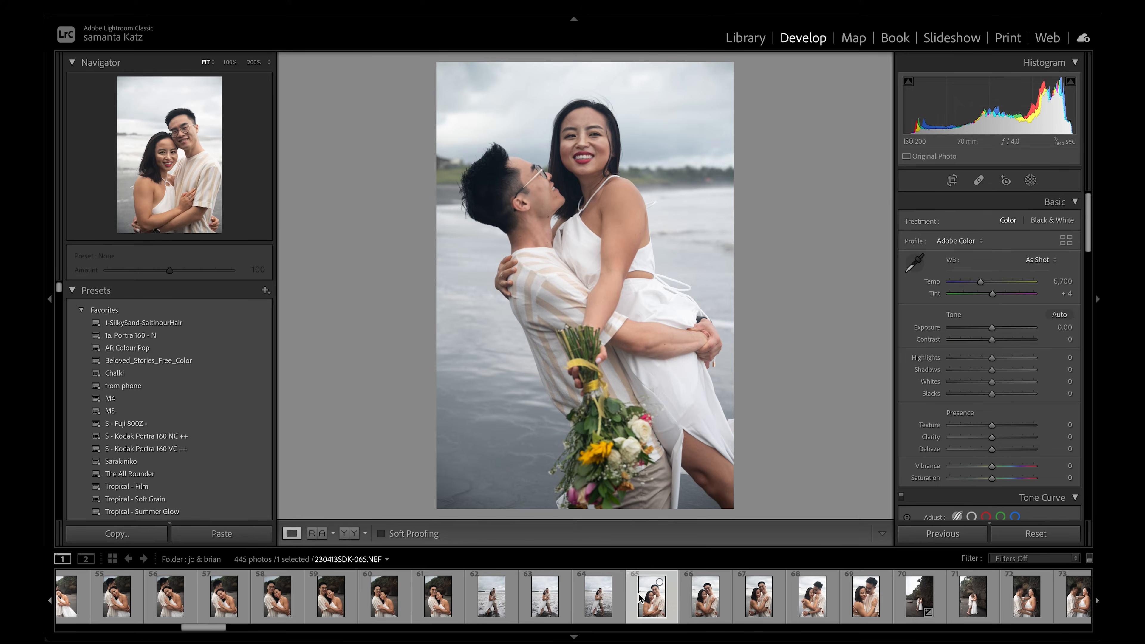
{"action": "left_click", "coordinate": [438, 597]}
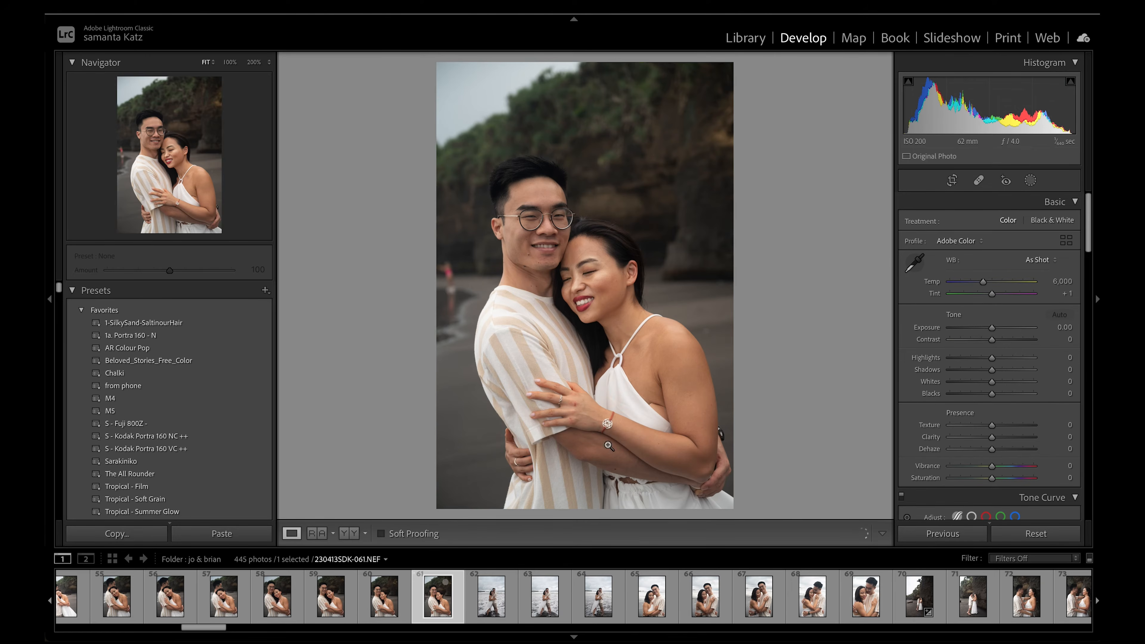
Create a Color Range mask by sampling the skin tone on the woman's arm.
{"action": "left_click", "coordinate": [1030, 180]}
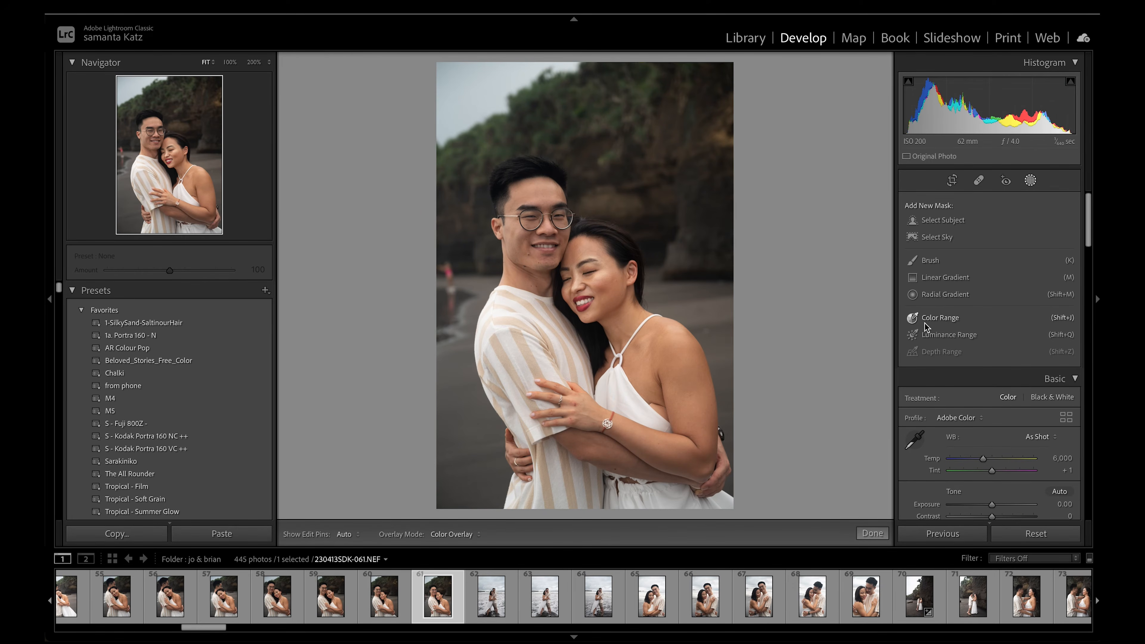
{"action": "left_click", "coordinate": [940, 317]}
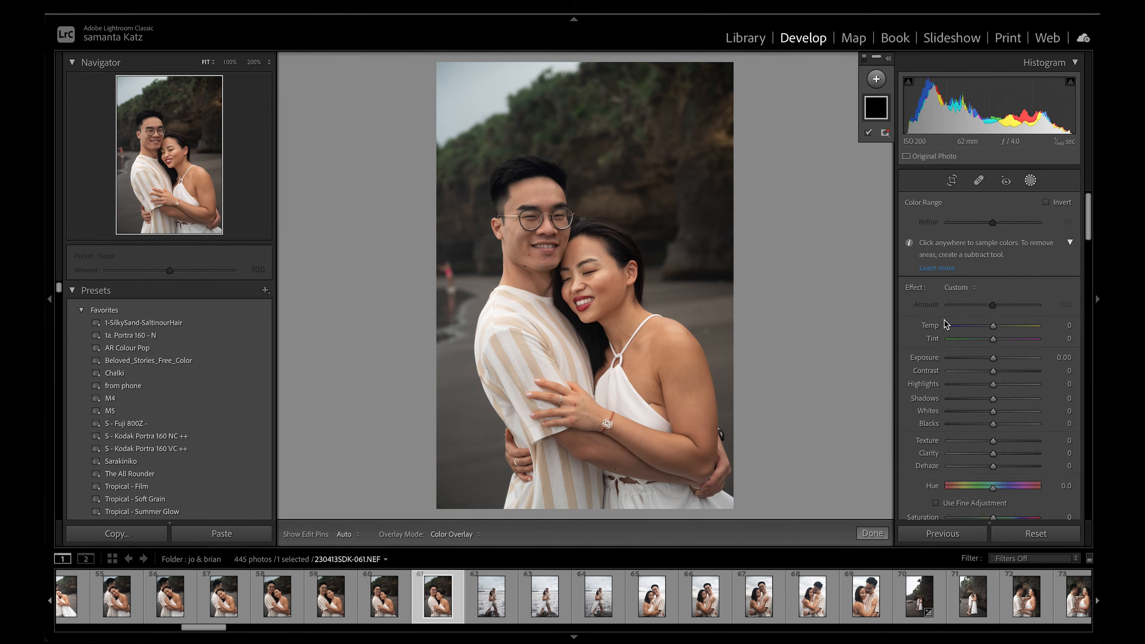
{"action": "left_click", "coordinate": [694, 372]}
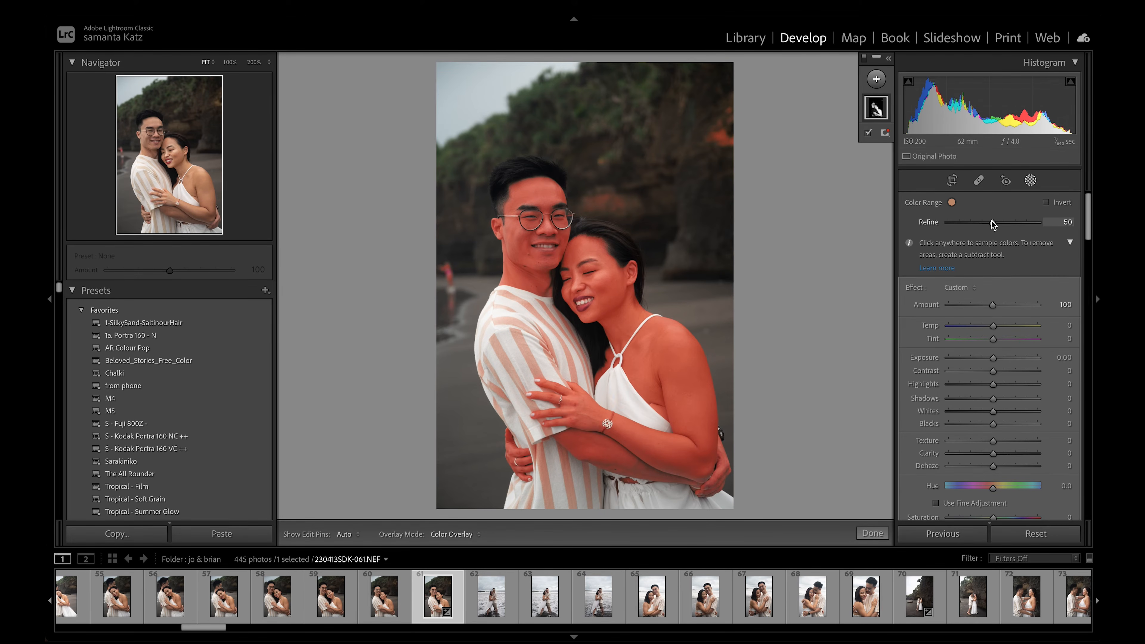
Set the skin Color Range mask's Refine to 35 and lower its Texture to -31 and Clarity to -17.
{"action": "mouse_move", "coordinate": [993, 226]}
{"action": "left_mouse_down"}
{"action": "mouse_move", "coordinate": [956, 236]}
{"action": "mouse_move", "coordinate": [1069, 240]}
{"action": "mouse_move", "coordinate": [978, 230]}
{"action": "left_mouse_up"}
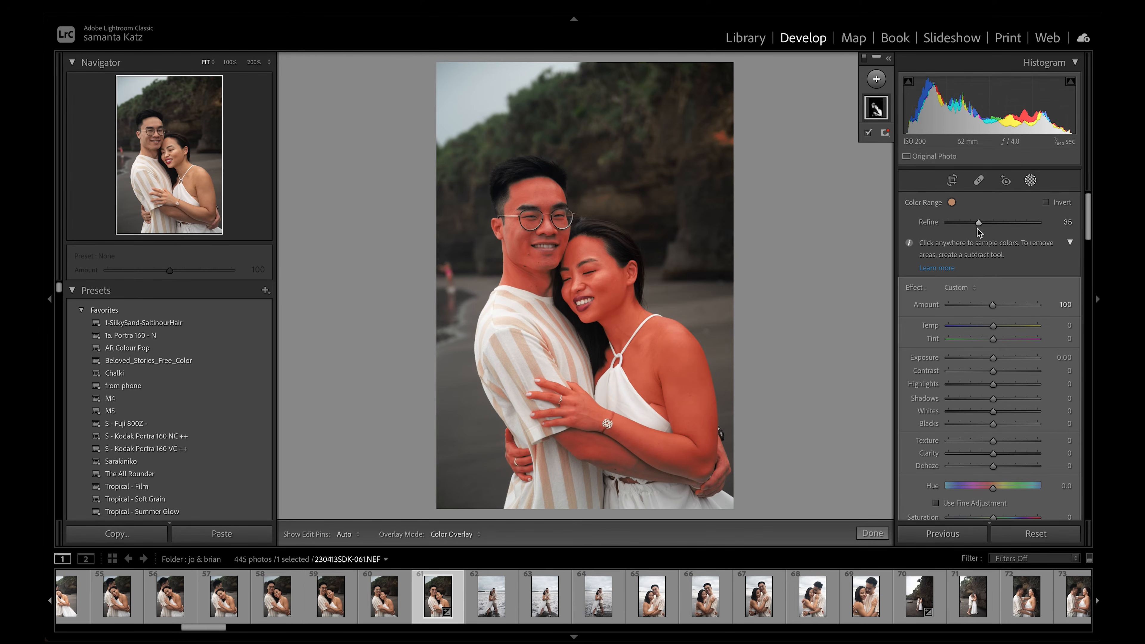
{"action": "scroll", "coordinate": [982, 403], "scroll_direction": "down", "scroll_amount": 3}
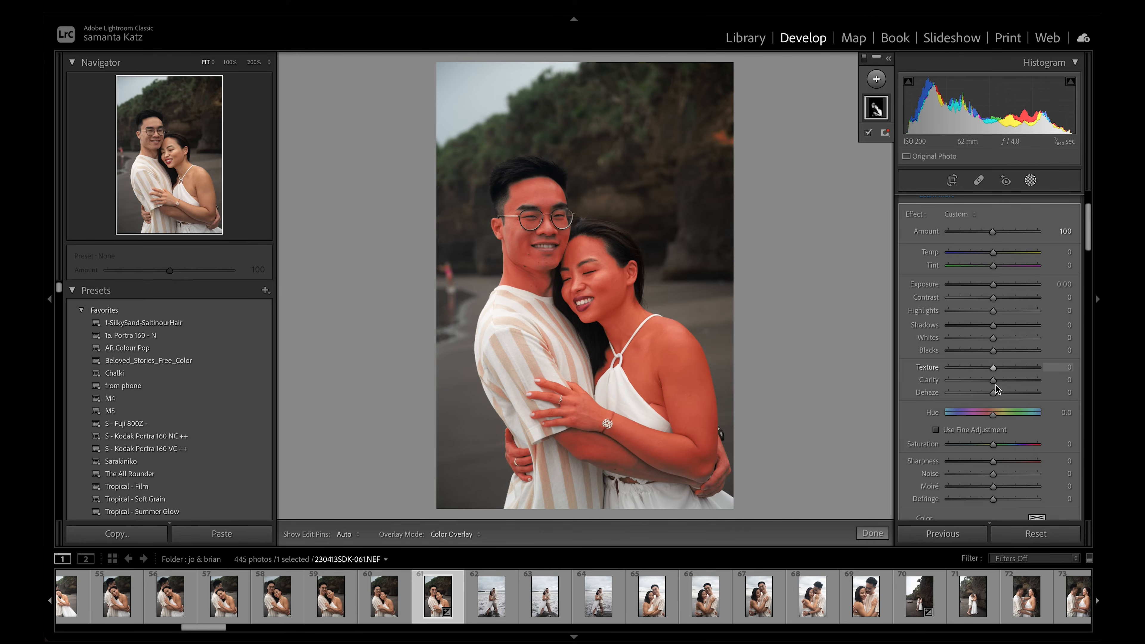
{"action": "mouse_move", "coordinate": [994, 381]}
{"action": "left_mouse_down"}
{"action": "mouse_move", "coordinate": [973, 380]}
{"action": "mouse_move", "coordinate": [992, 366]}
{"action": "mouse_move", "coordinate": [978, 369]}
{"action": "left_mouse_up"}
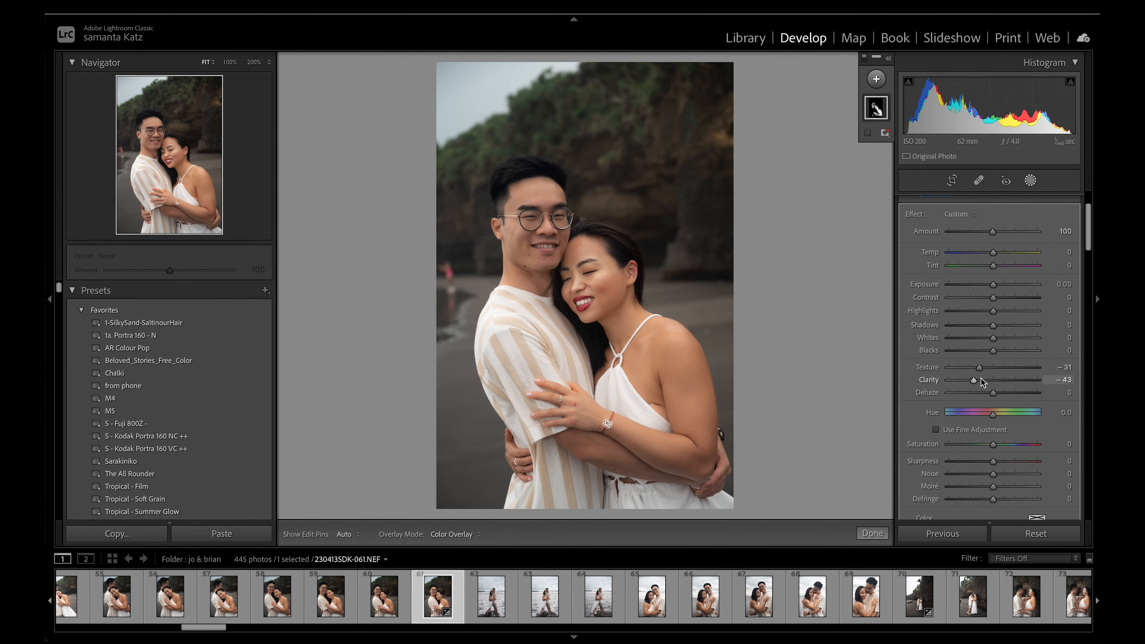
Compare the softened skin with the original photo, both in full view and close up on the woman's face.
{"action": "left_click", "coordinate": [1030, 180]}
{"action": "key", "text": "backslash"}
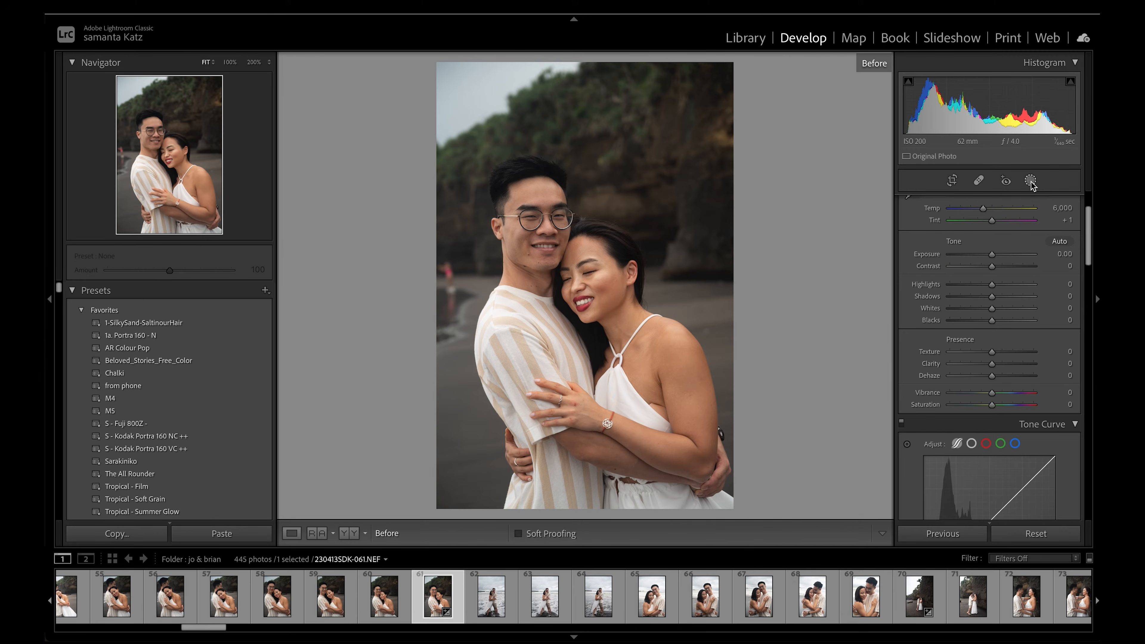
{"action": "key", "text": "backslash"}
{"action": "left_click", "coordinate": [586, 282]}
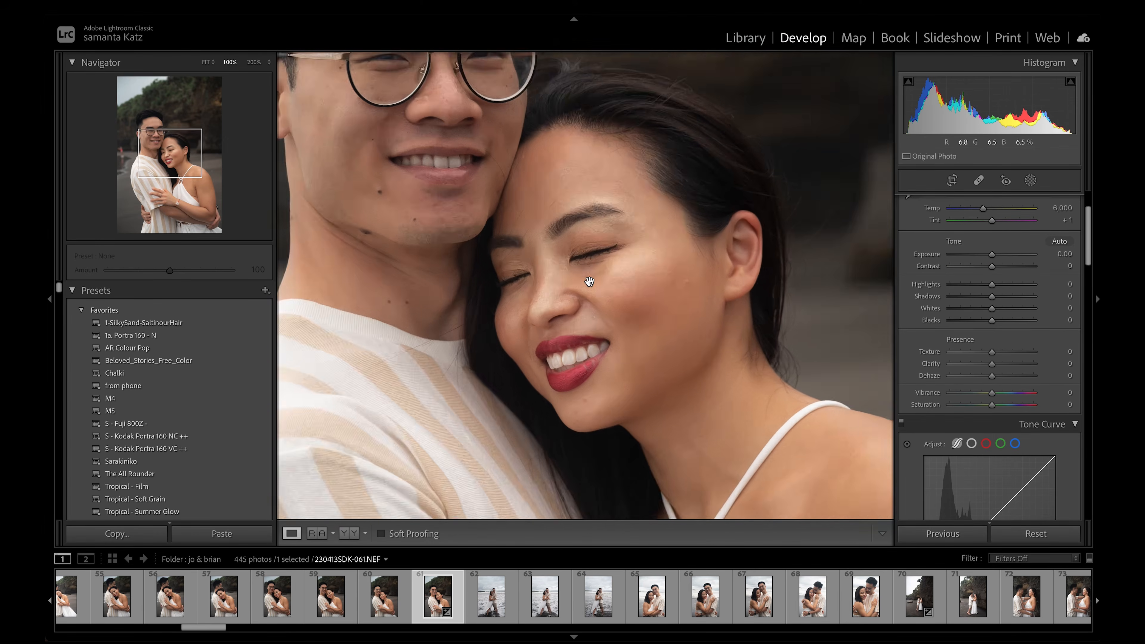
{"action": "key", "text": "backslash"}
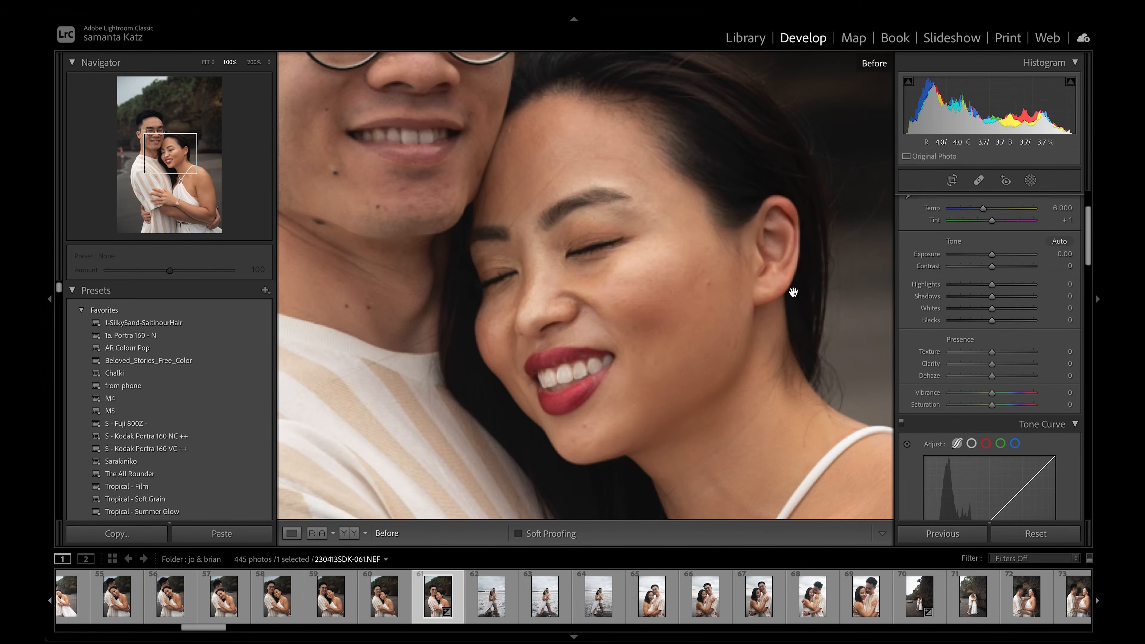
{"action": "key", "text": "backslash"}
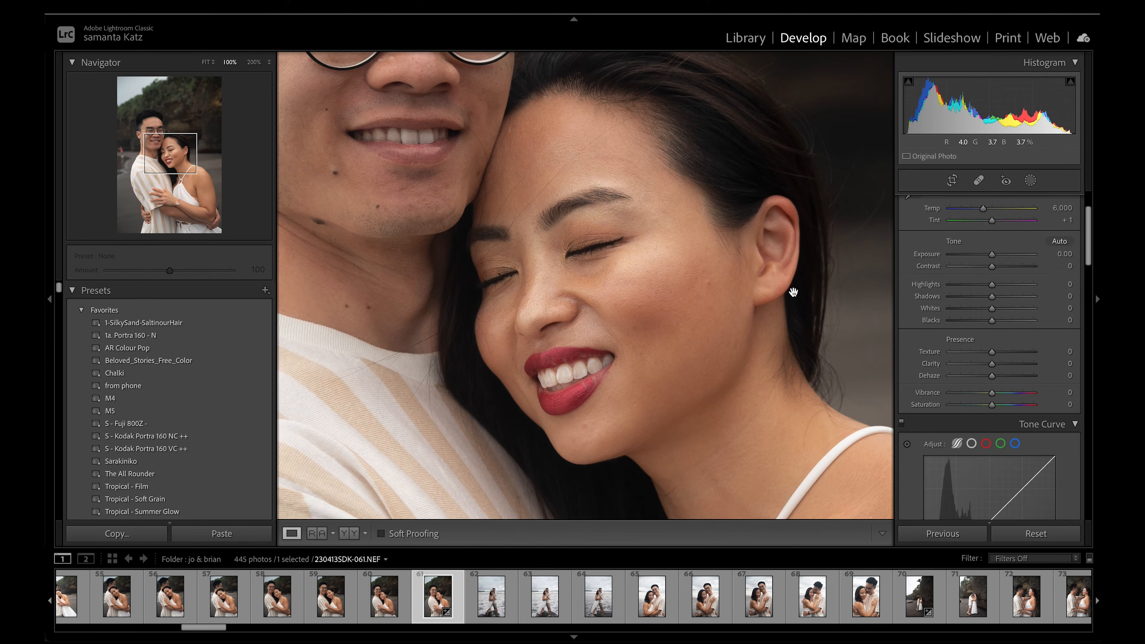
Reopen the skin mask, lower Texture and Clarity to -100, and reduce the mask's overall Amount to 45.
{"action": "left_click", "coordinate": [1031, 180]}
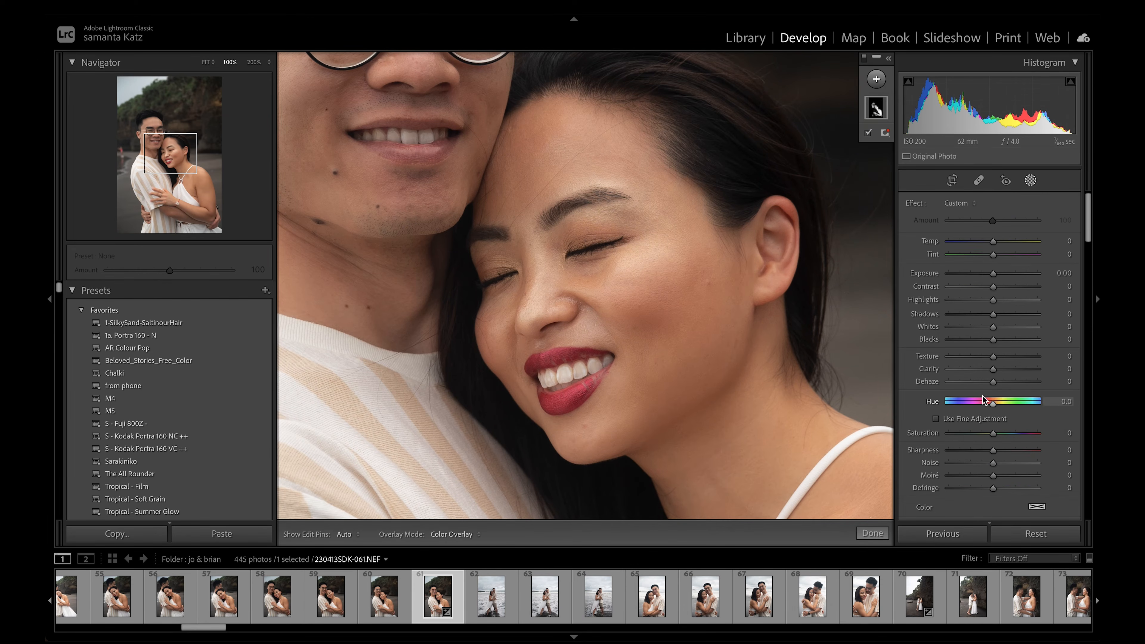
{"action": "left_click", "coordinate": [876, 108]}
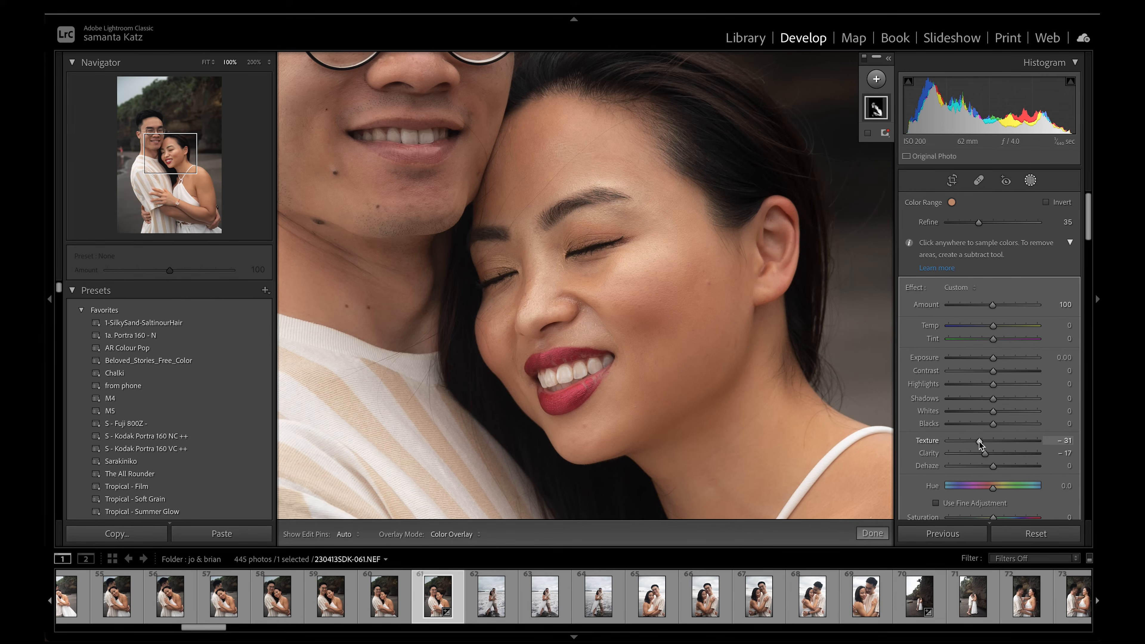
{"action": "mouse_move", "coordinate": [980, 444]}
{"action": "left_mouse_down"}
{"action": "mouse_move", "coordinate": [955, 445]}
{"action": "mouse_move", "coordinate": [983, 454]}
{"action": "mouse_move", "coordinate": [964, 451]}
{"action": "left_mouse_up"}
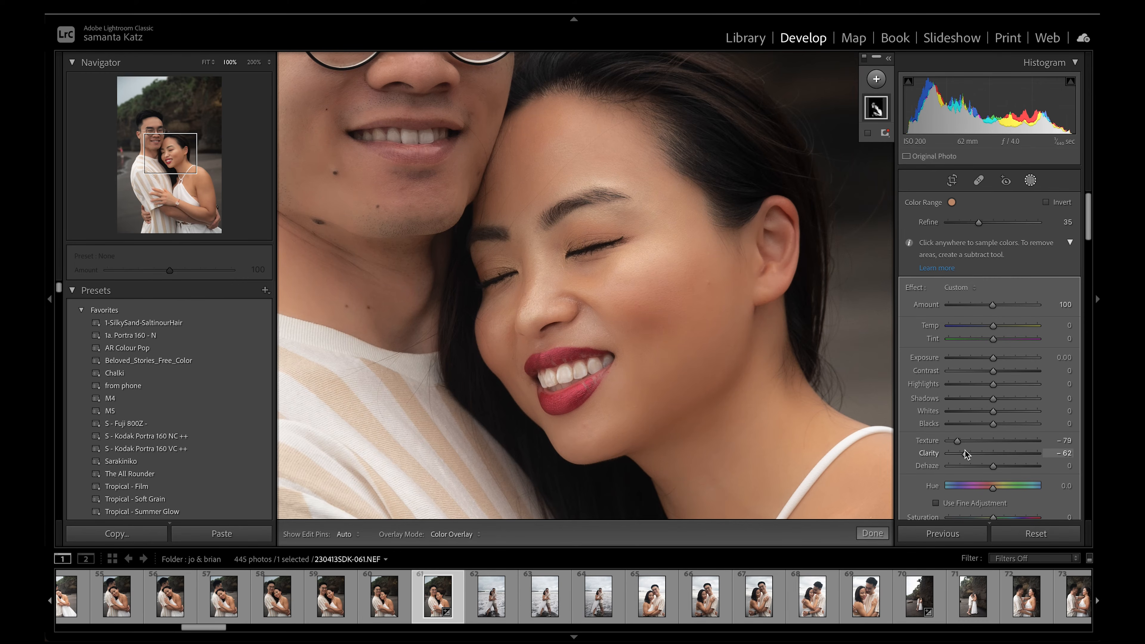
{"action": "key", "text": "backslash"}
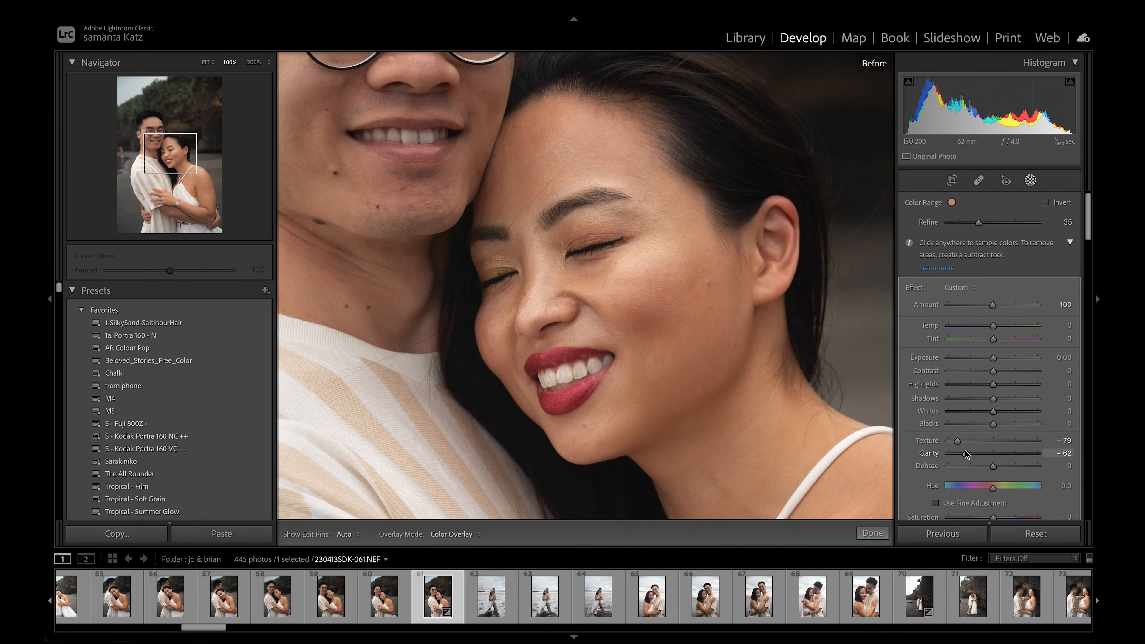
{"action": "key", "text": "backslash"}
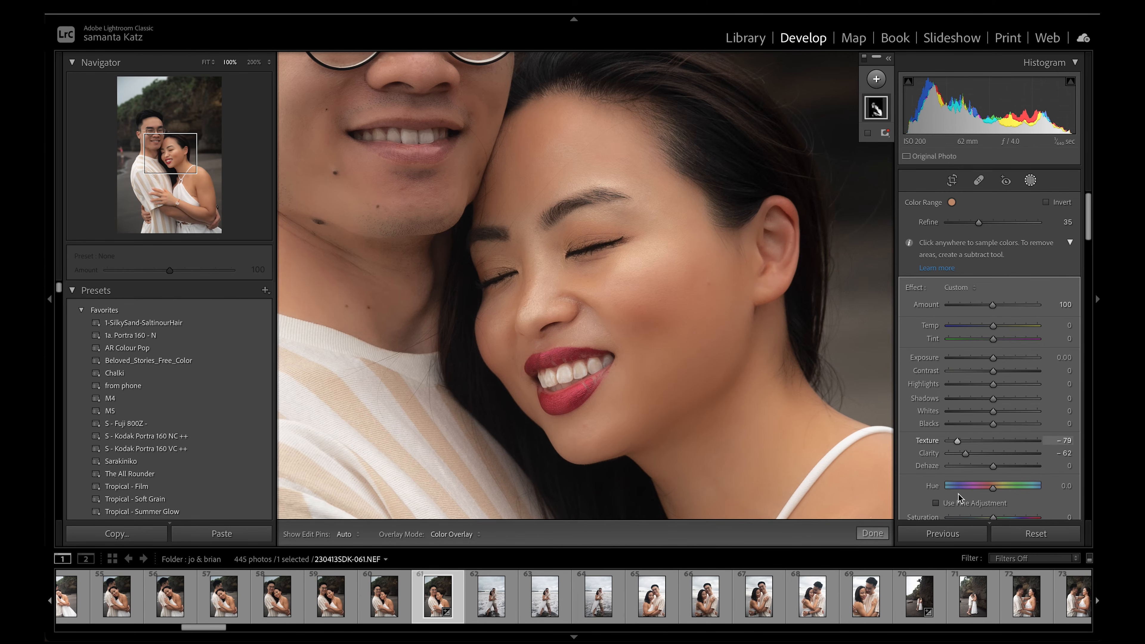
{"action": "mouse_move", "coordinate": [963, 454]}
{"action": "left_mouse_down"}
{"action": "mouse_move", "coordinate": [947, 442]}
{"action": "mouse_move", "coordinate": [946, 454]}
{"action": "left_mouse_up"}
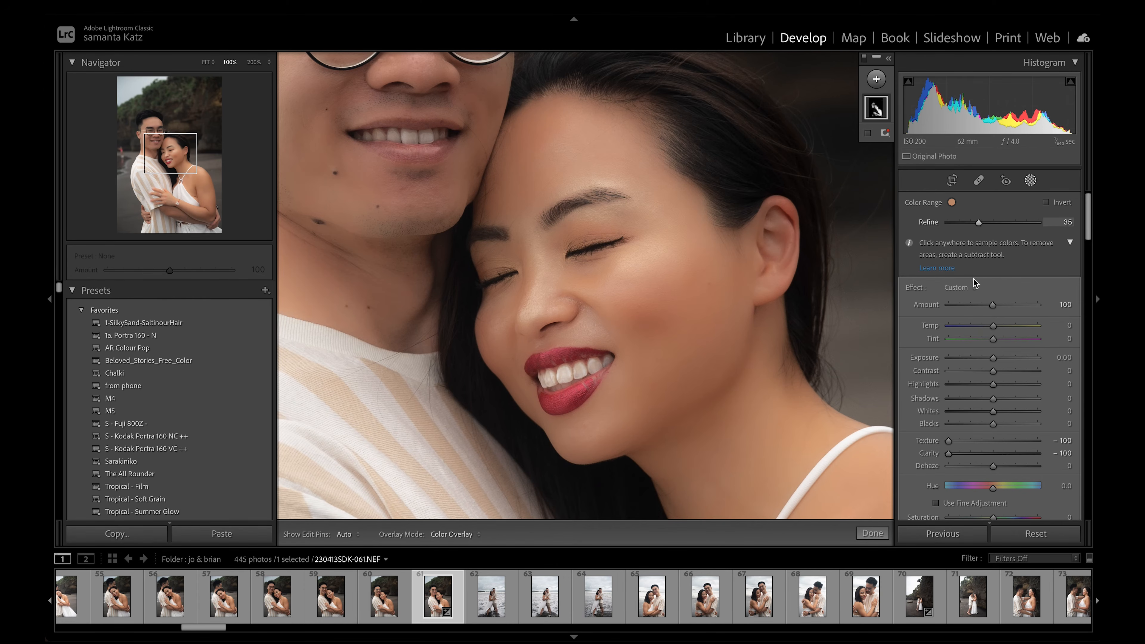
{"action": "left_click_drag", "start_coordinate": [995, 312], "coordinate": [969, 306]}
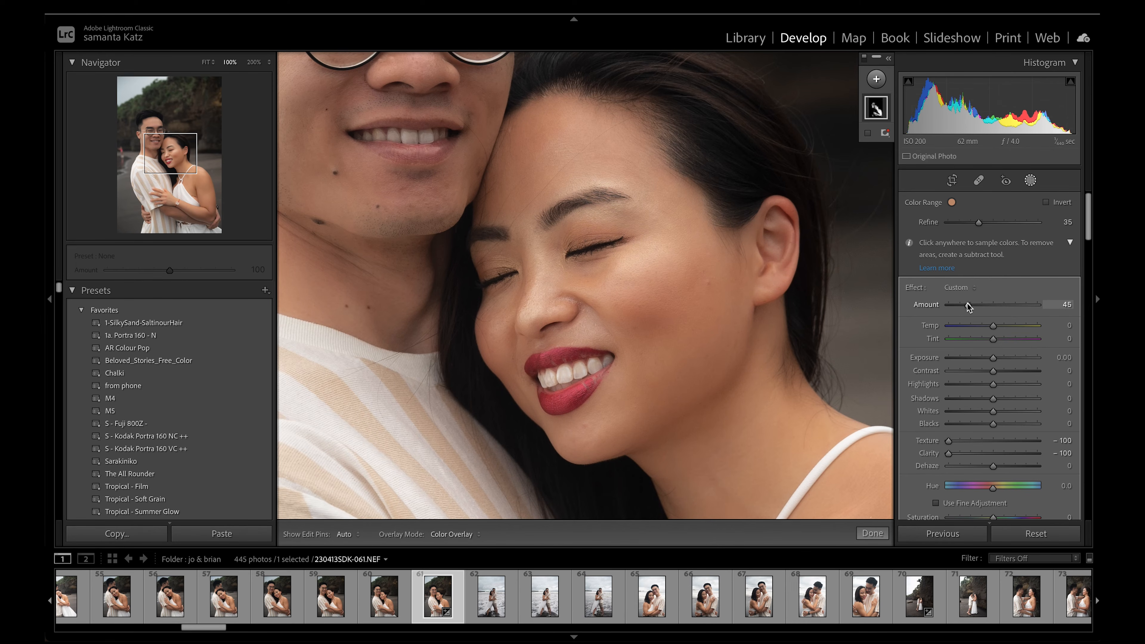
Check the stronger skin smoothing against the original, first close up on the face and then on the whole photo.
{"action": "key", "text": "backslash"}
{"action": "key", "text": "backslash"}
{"action": "left_click", "coordinate": [1031, 180]}
{"action": "key", "text": "backslash"}
{"action": "key", "text": "backslash"}
{"action": "left_click", "coordinate": [715, 294]}
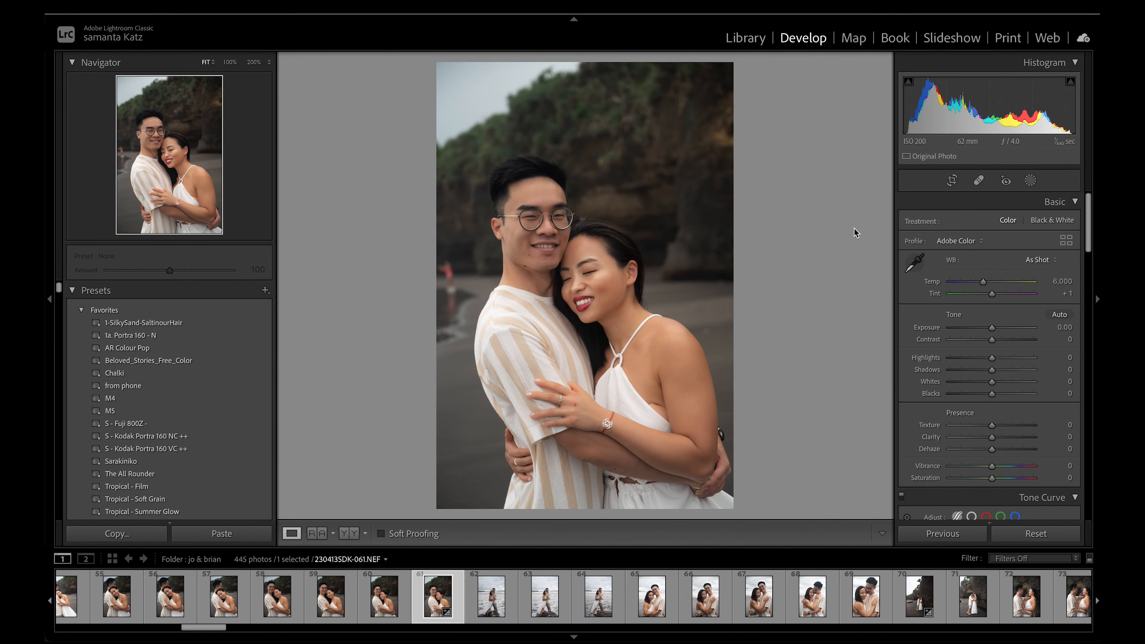
{"action": "key", "text": "backslash"}
{"action": "key", "text": "backslash"}
{"action": "key", "text": "backslash"}
{"action": "key", "text": "backslash"}
Create a second Color Range mask by sampling the red of the woman's lower lip.
{"action": "left_click", "coordinate": [588, 302]}
{"action": "left_click", "coordinate": [588, 301]}
{"action": "left_click", "coordinate": [592, 328]}
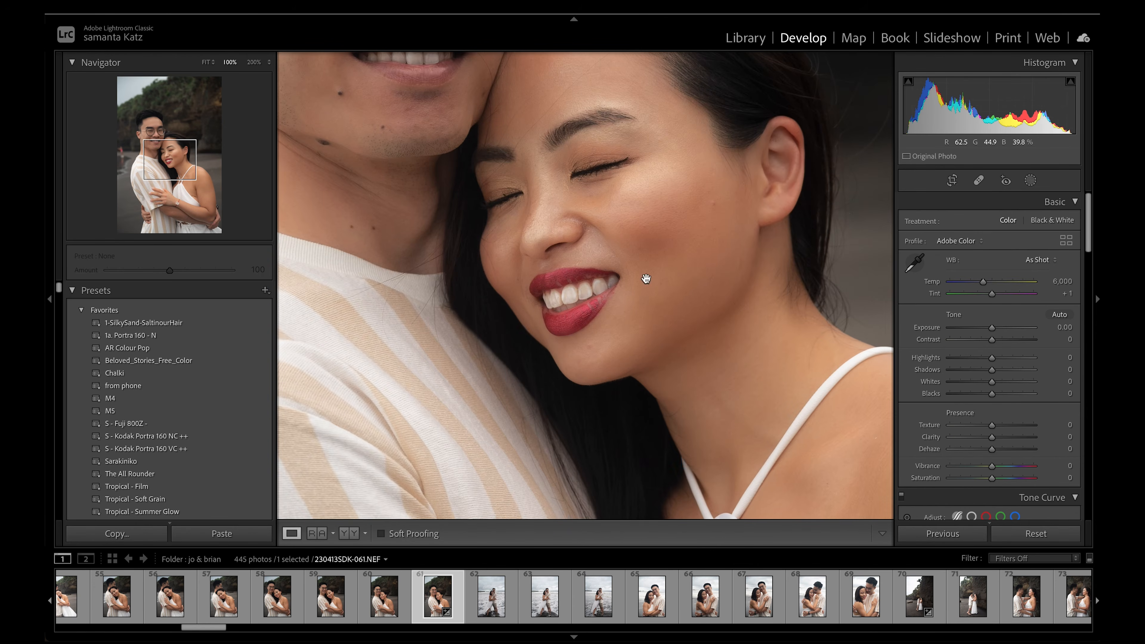
{"action": "left_click", "coordinate": [1030, 181]}
{"action": "left_click", "coordinate": [875, 79]}
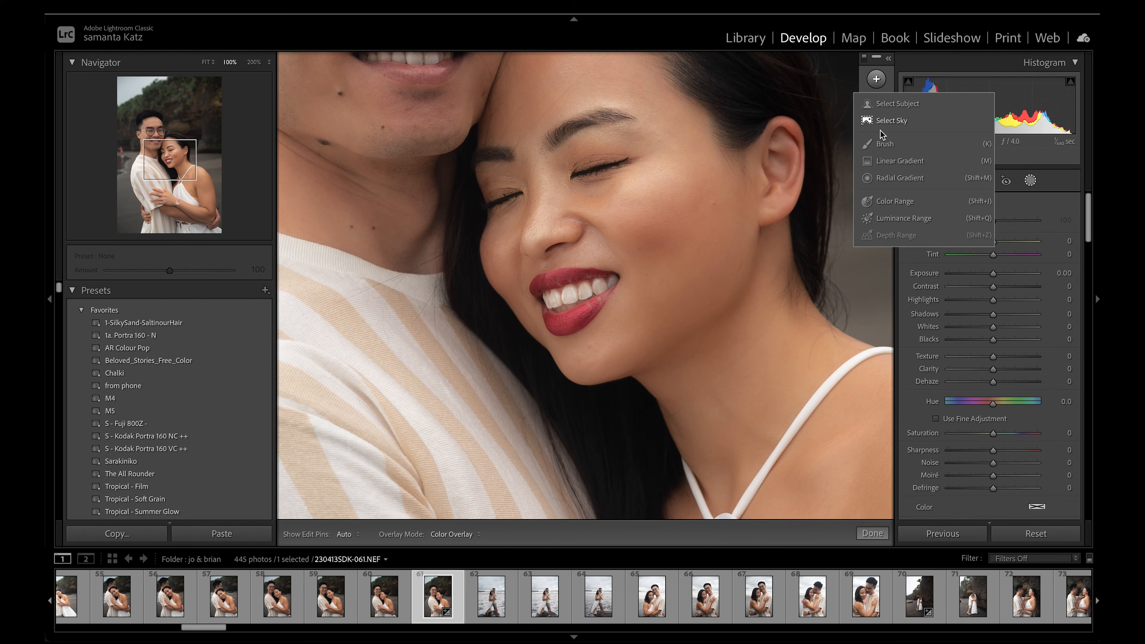
{"action": "left_click", "coordinate": [895, 202]}
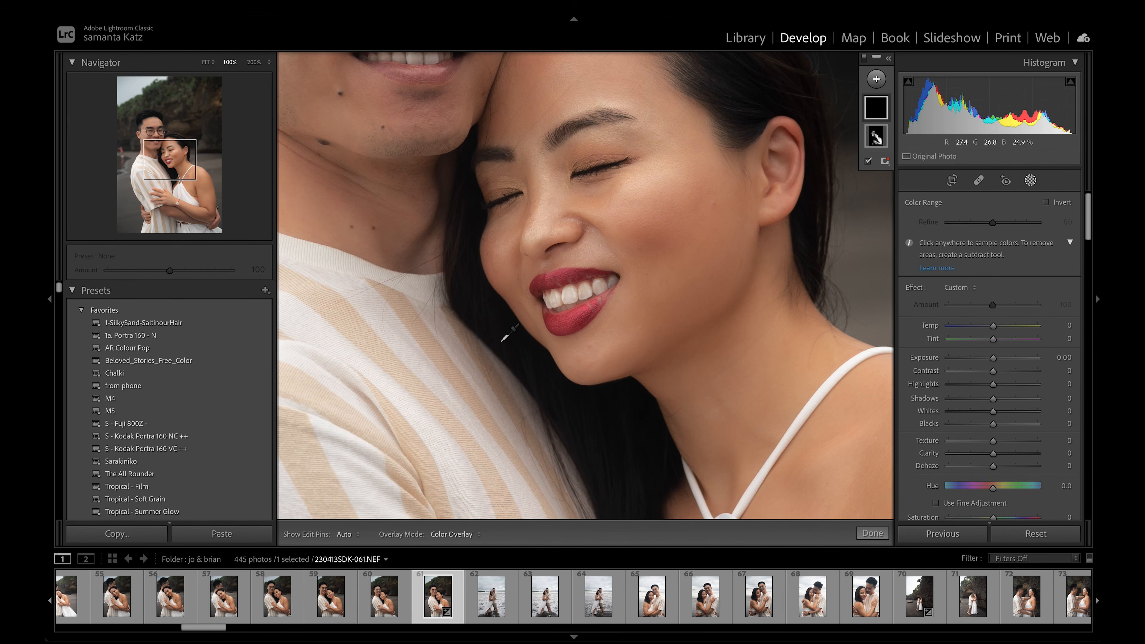
{"action": "left_click", "coordinate": [580, 319]}
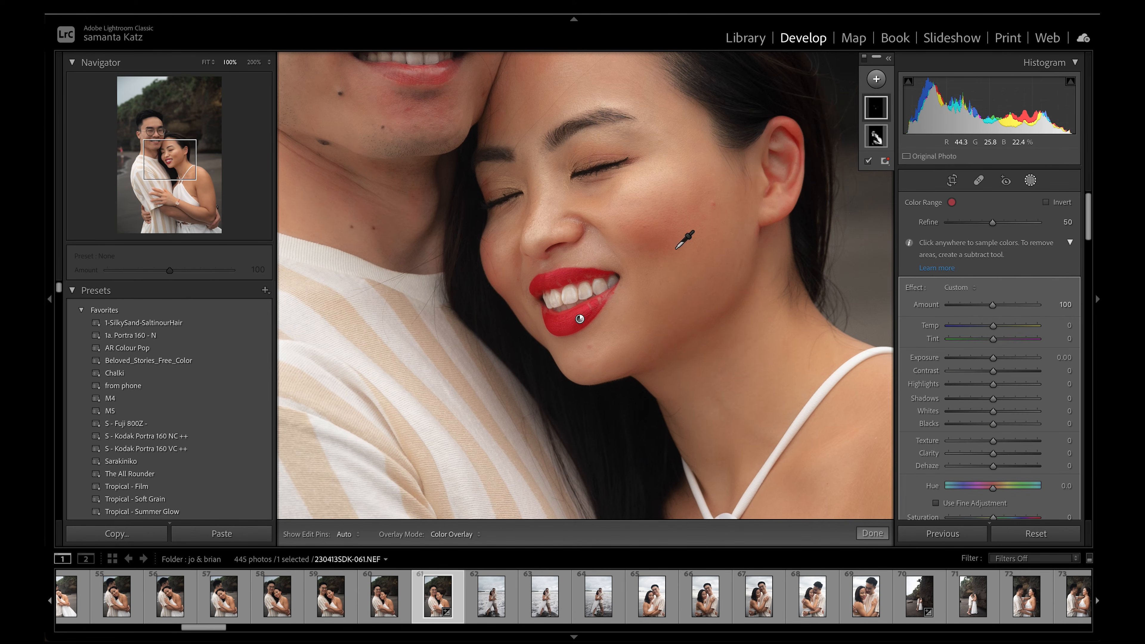
Reduce the lip mask's Refine, raise its Temp for a warmer red, and leave masking to view the whole photo.
{"action": "left_click_drag", "start_coordinate": [994, 226], "coordinate": [984, 225]}
{"action": "left_click_drag", "start_coordinate": [994, 358], "coordinate": [1002, 327]}
{"action": "left_click", "coordinate": [1031, 181]}
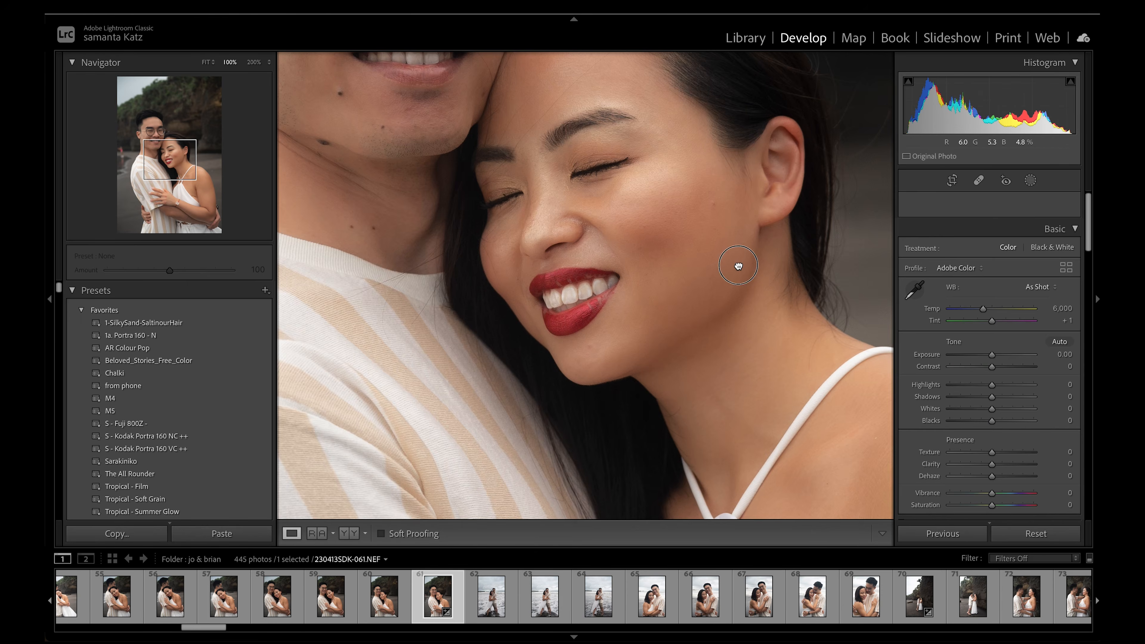
{"action": "left_click", "coordinate": [738, 265]}
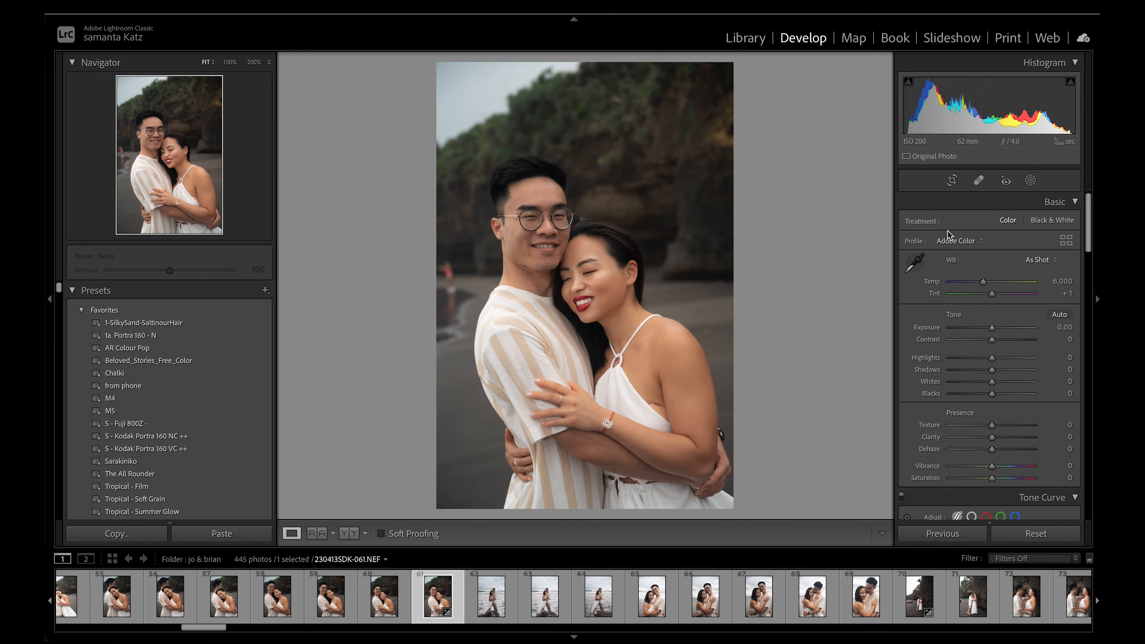